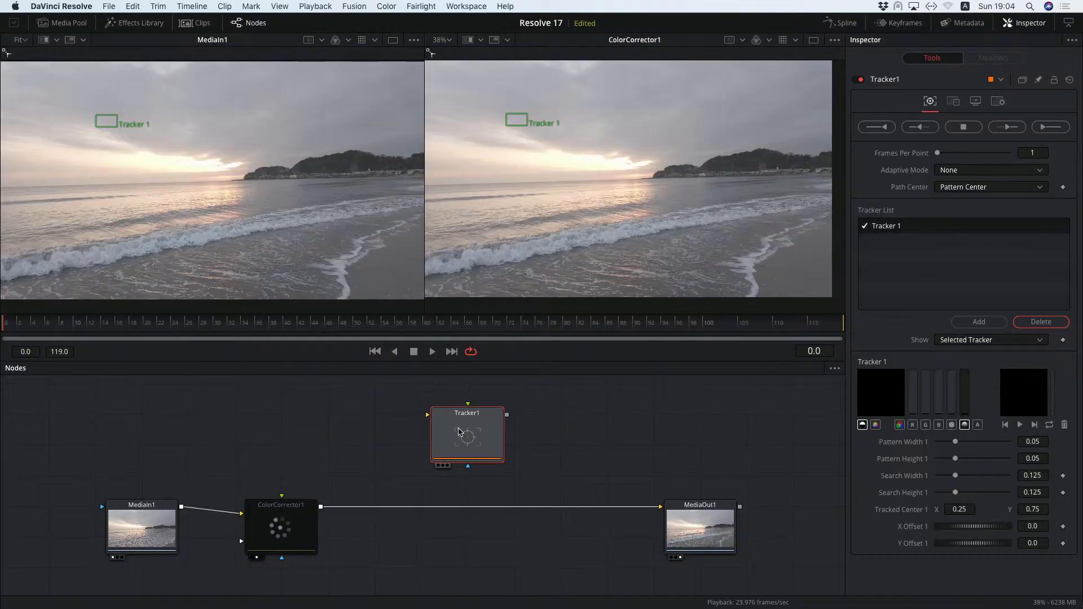
Insert the Tracker1 node into the link between ColorCorrector1 and MediaOut1
drag(488, 414, 438, 504)
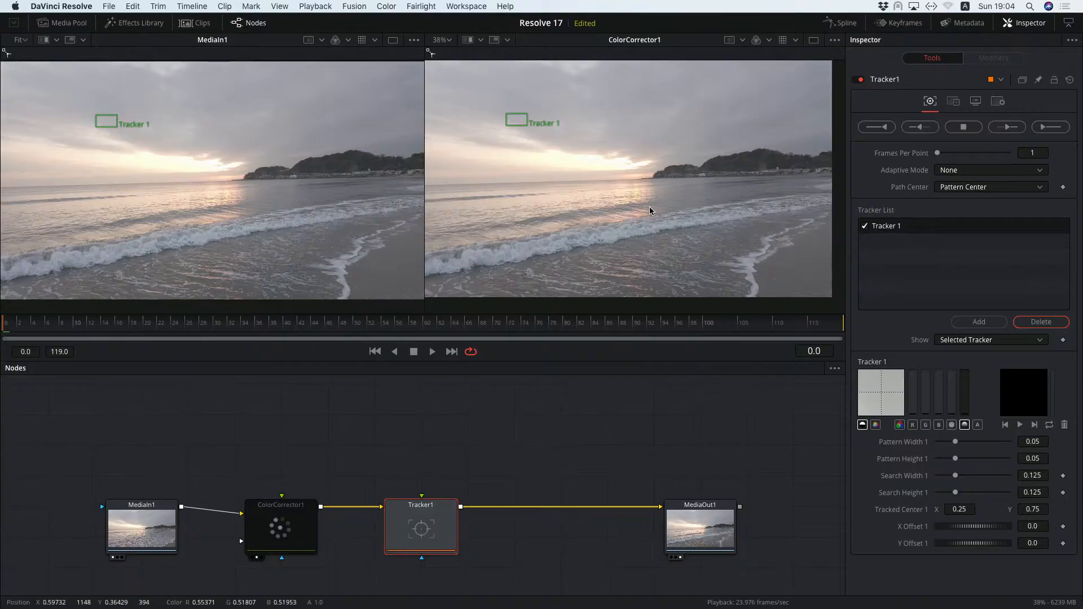
Zoom the right viewer to 200% and move the tracker onto the small building on the hillside
click(448, 40)
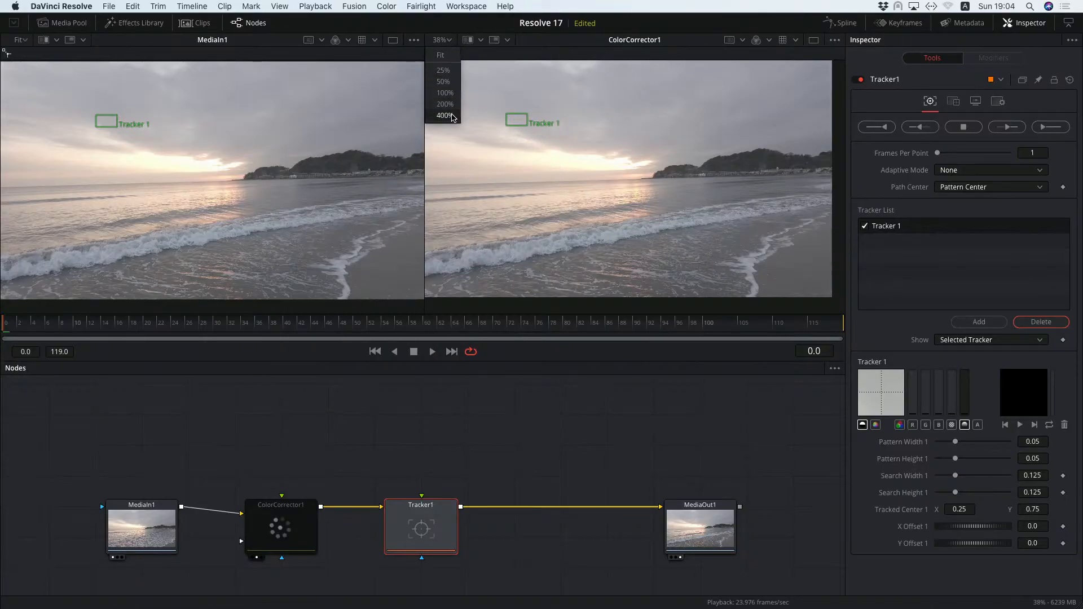
click(450, 106)
drag(815, 181, 547, 215)
drag(753, 211, 729, 217)
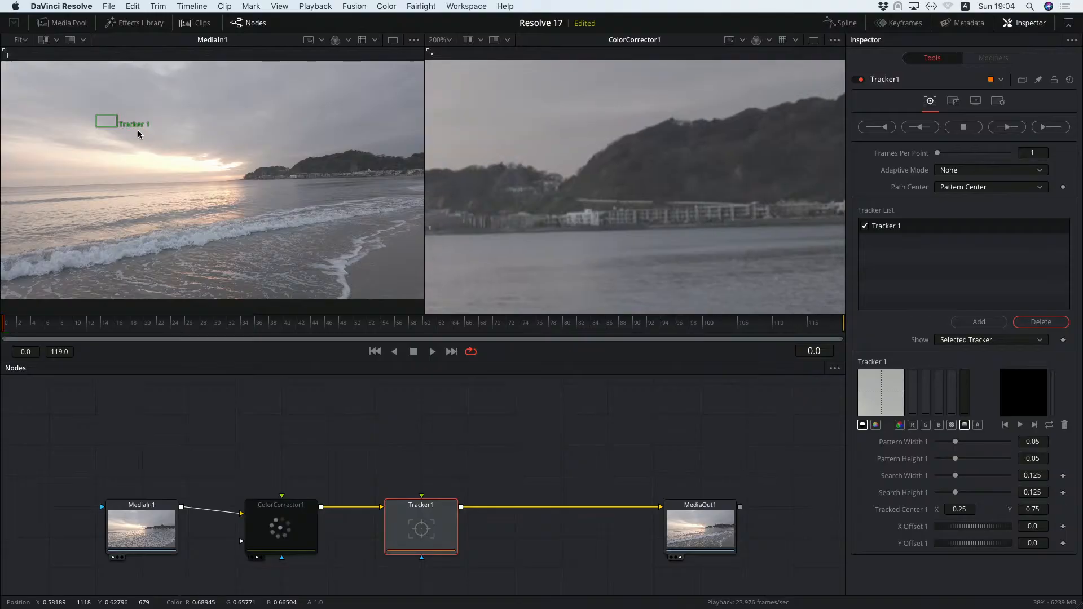
drag(97, 118, 359, 168)
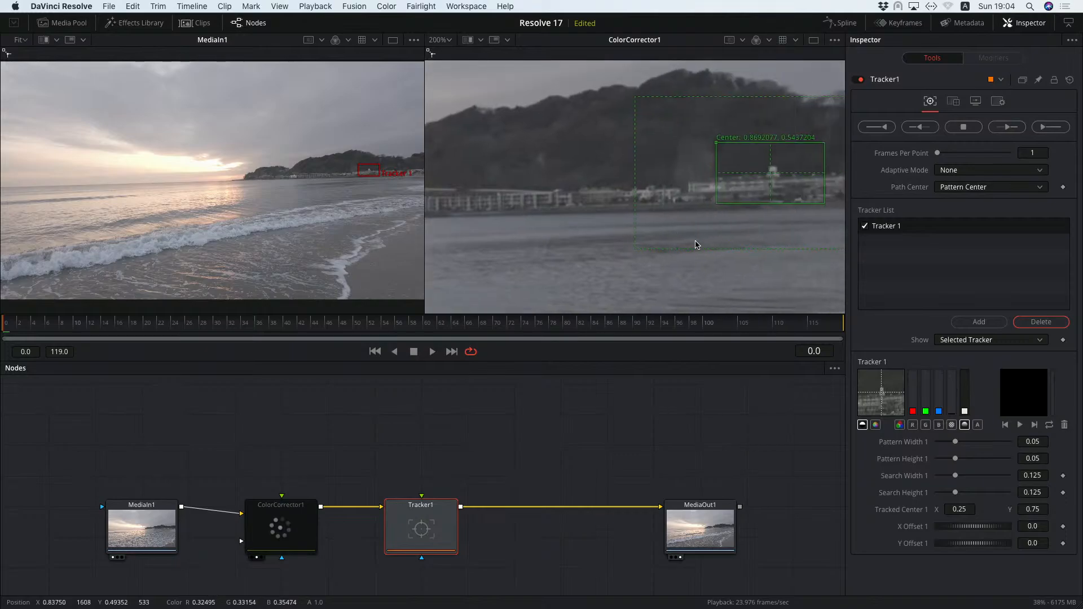
Shrink the tracker's pattern box tightly around the building and reduce the search area around it
drag(527, 168, 528, 169)
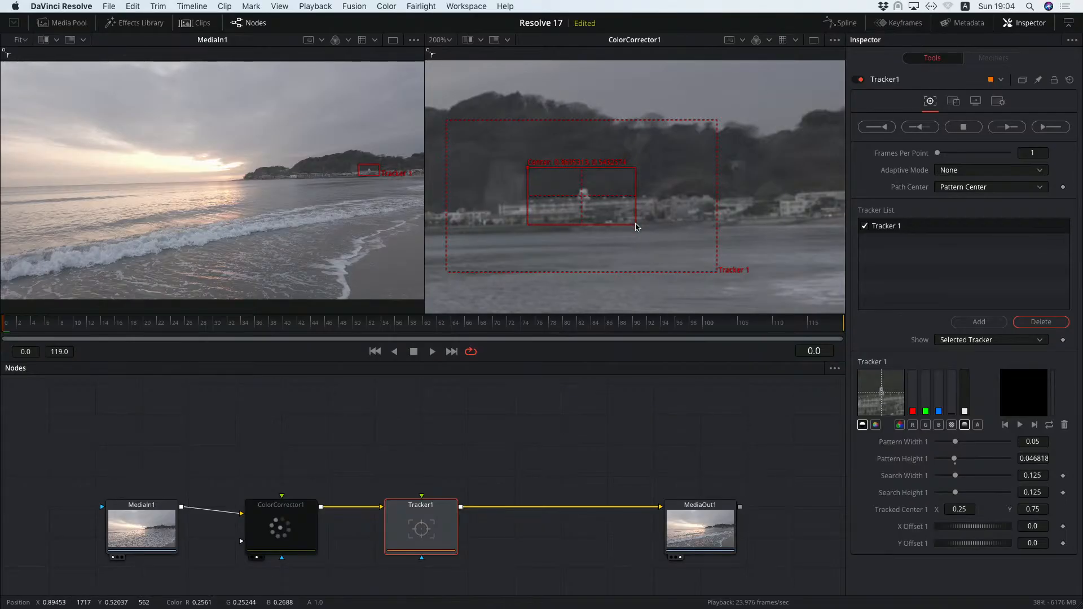
drag(635, 226, 599, 213)
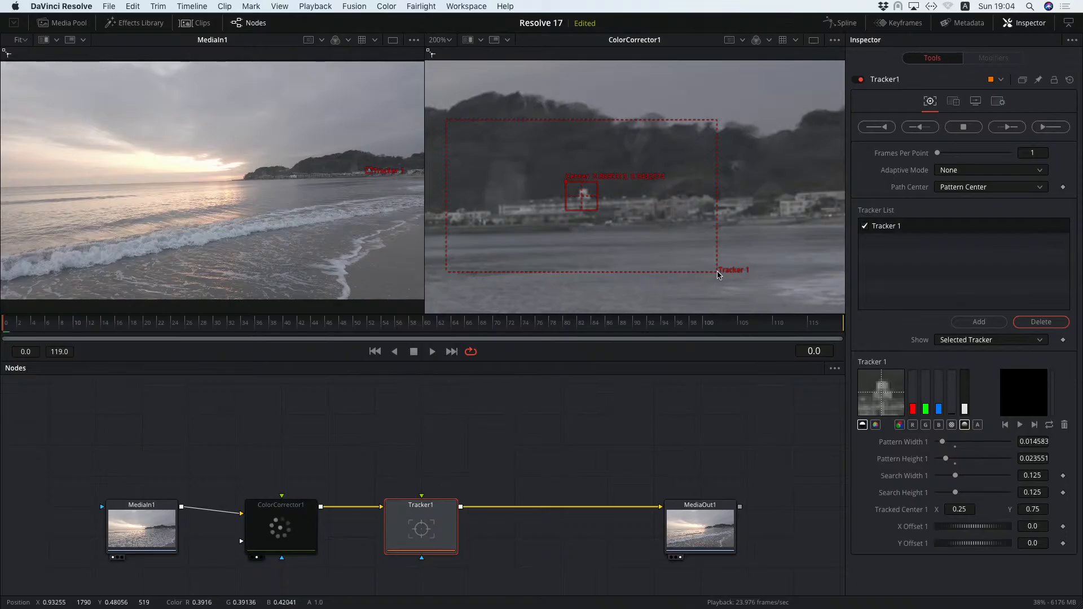
drag(718, 272, 662, 242)
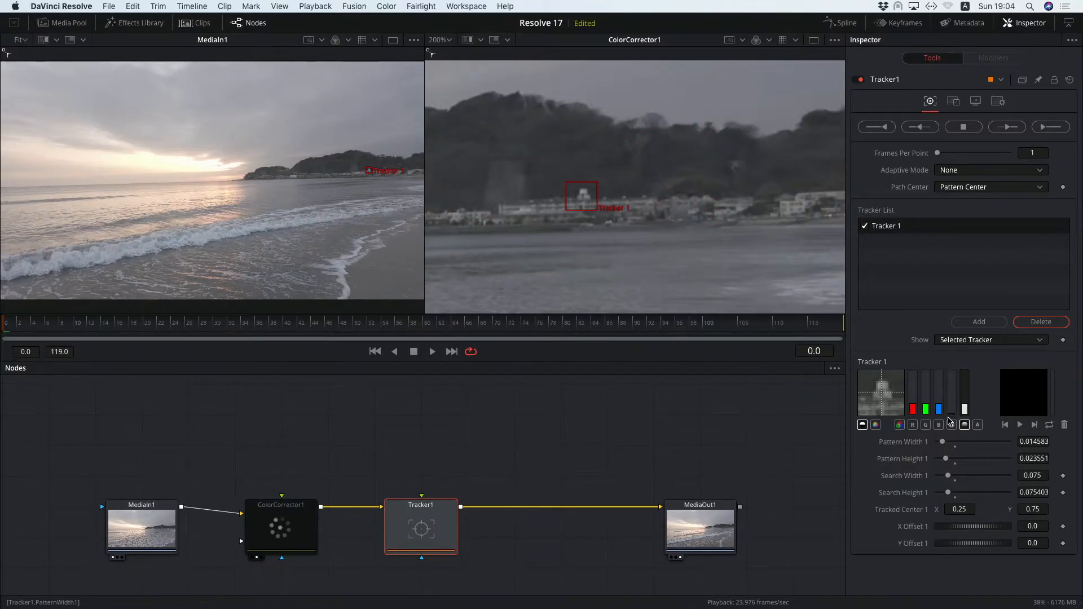
Track the building forward through the whole clip and dismiss the completion dialog
click(1008, 127)
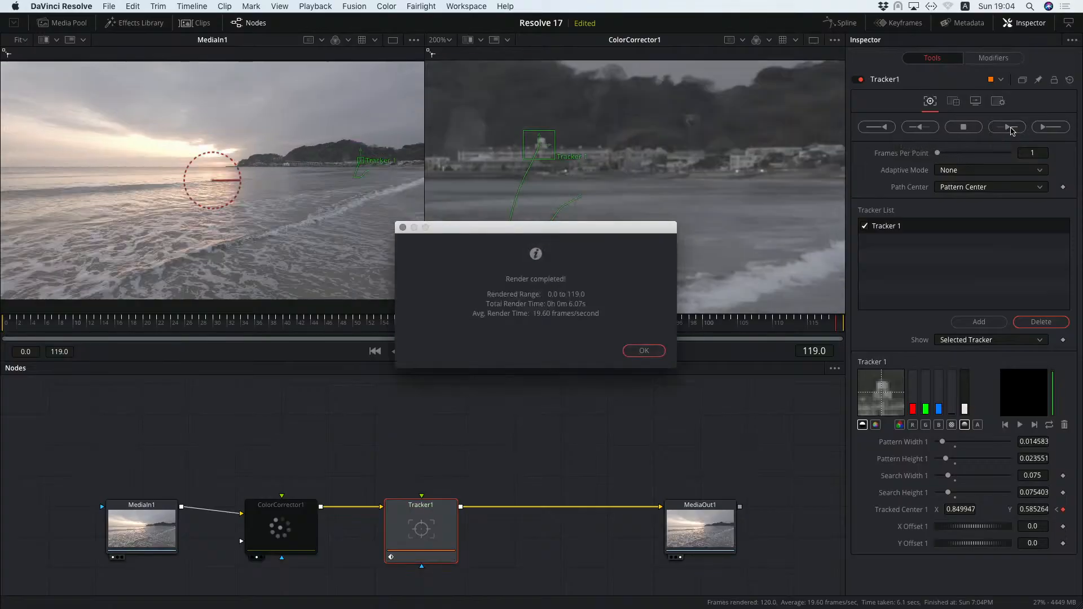
click(651, 351)
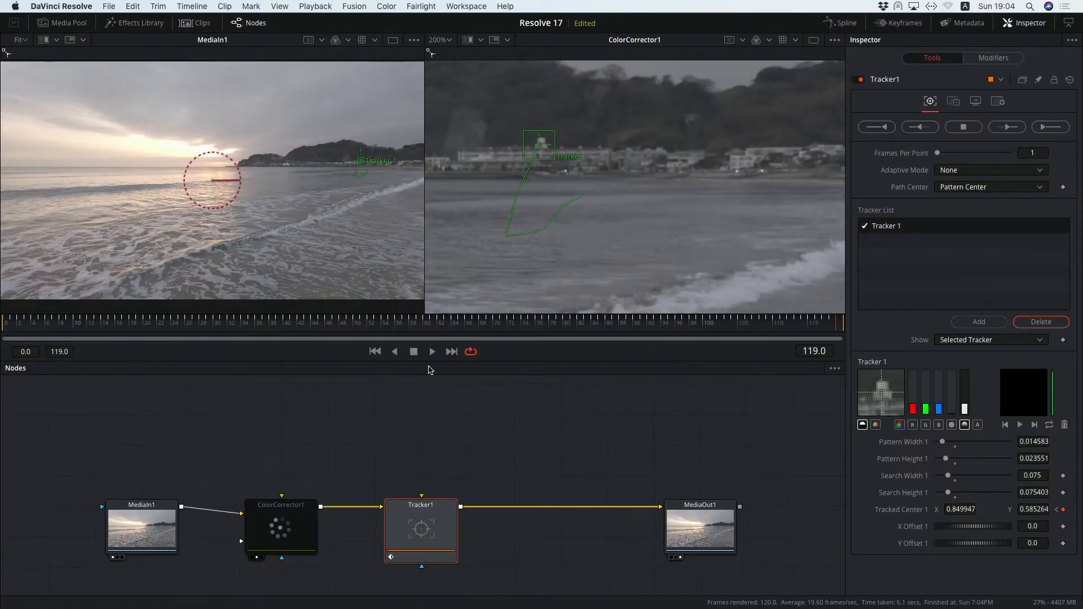
Play back the tracked clip, stop it and return to the first frame
click(432, 352)
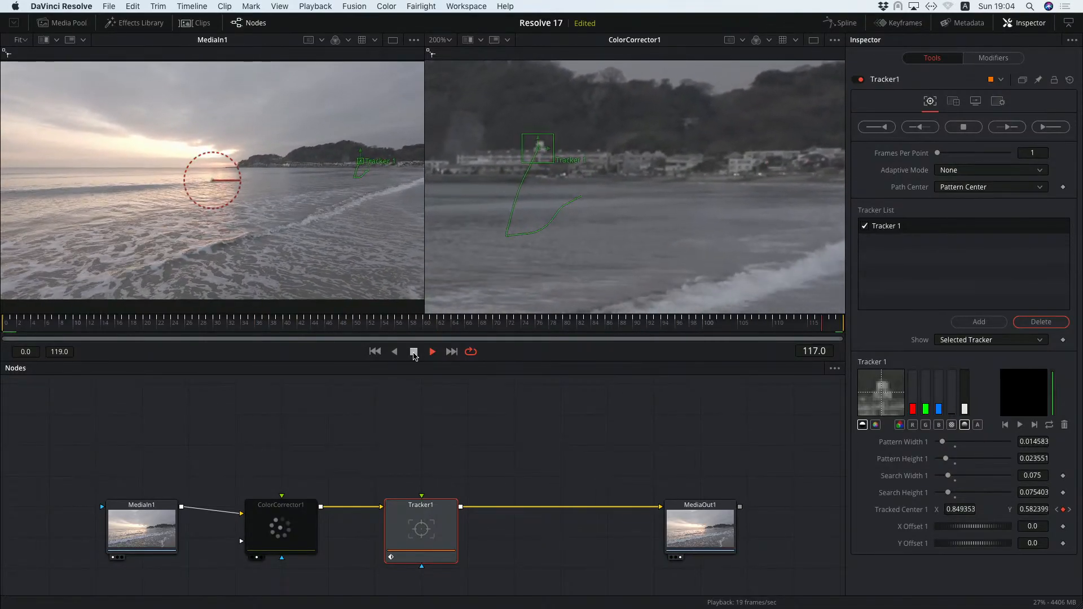
click(414, 351)
click(375, 351)
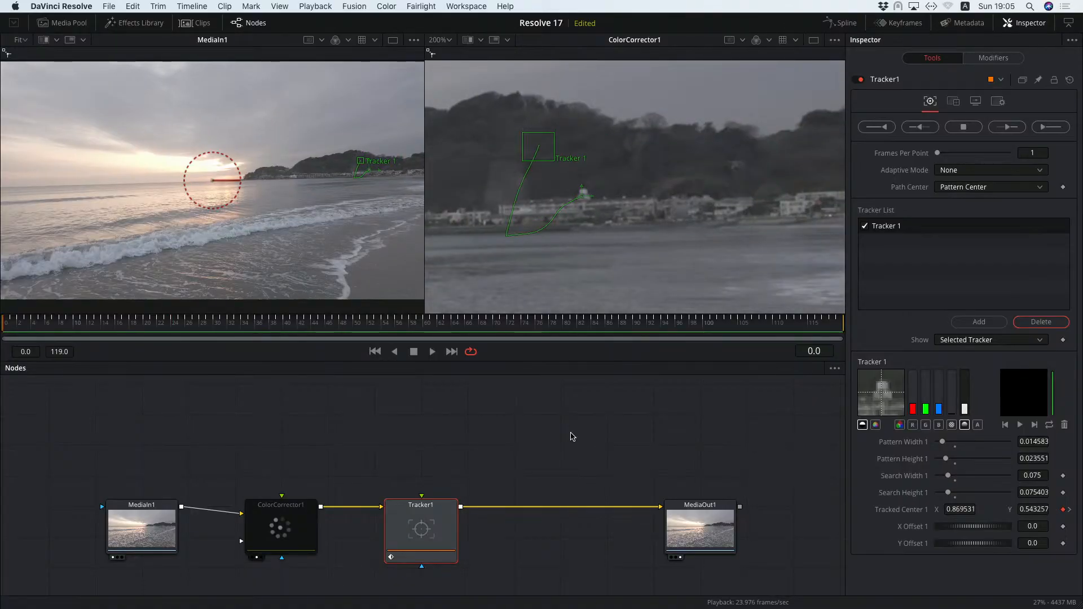
Add a Paint tool node after Tracker1 using the tool search
key(shift+space)
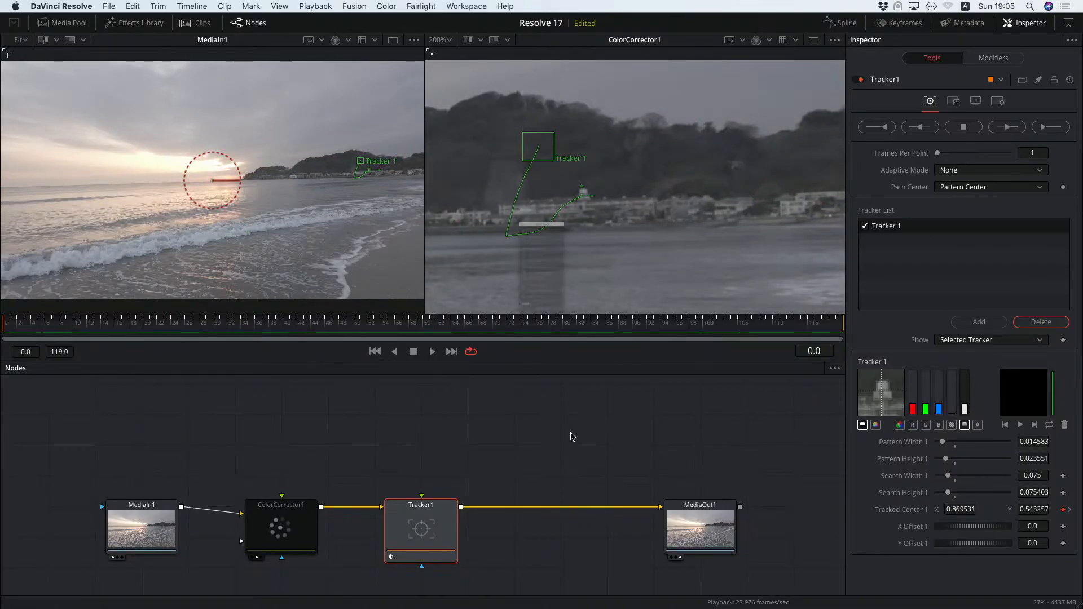
text(paint)
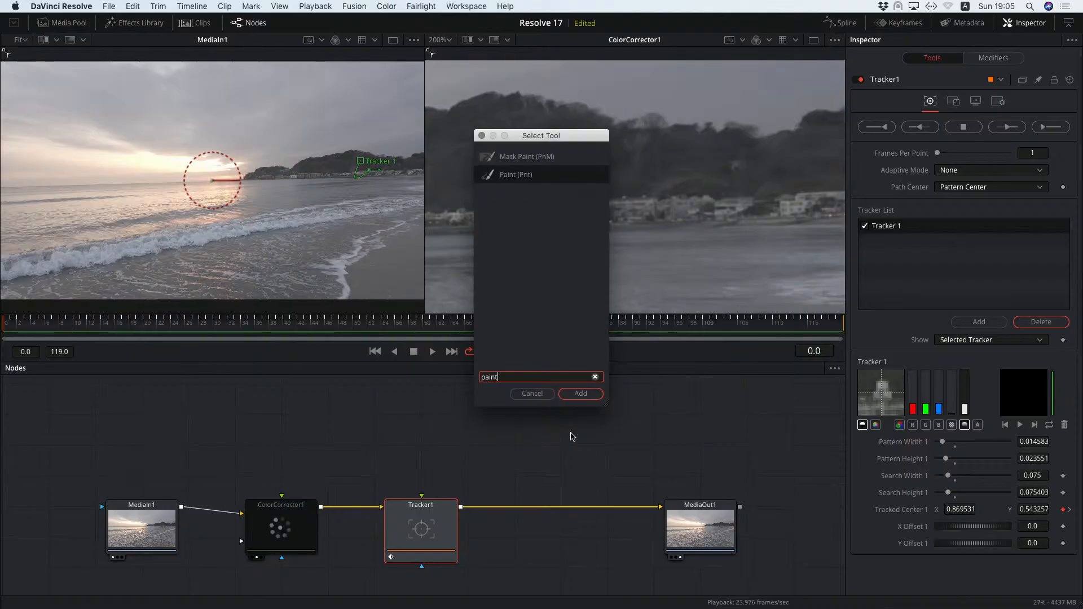
key(Return)
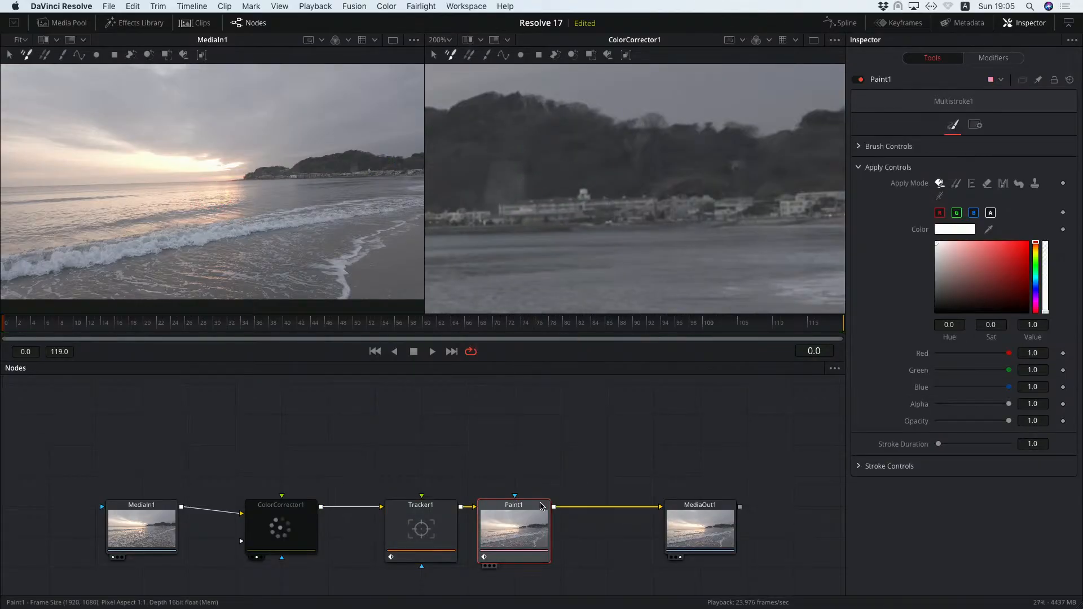
Rewire Paint1 to branch off ColorCorrector1 and reconnect Tracker1 directly to MediaOut1
drag(528, 510, 572, 417)
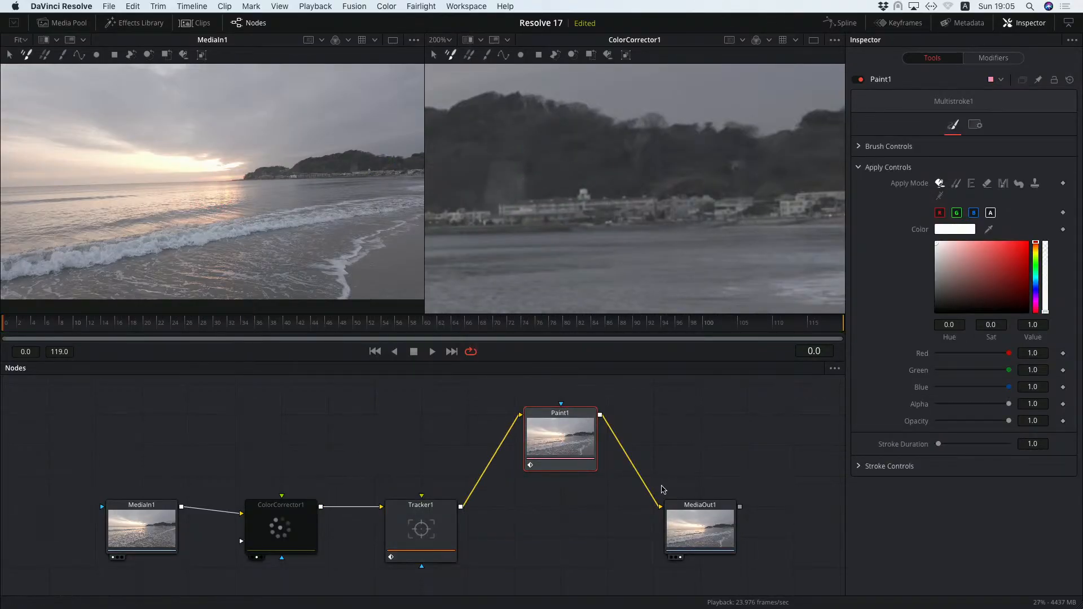
drag(654, 499, 646, 506)
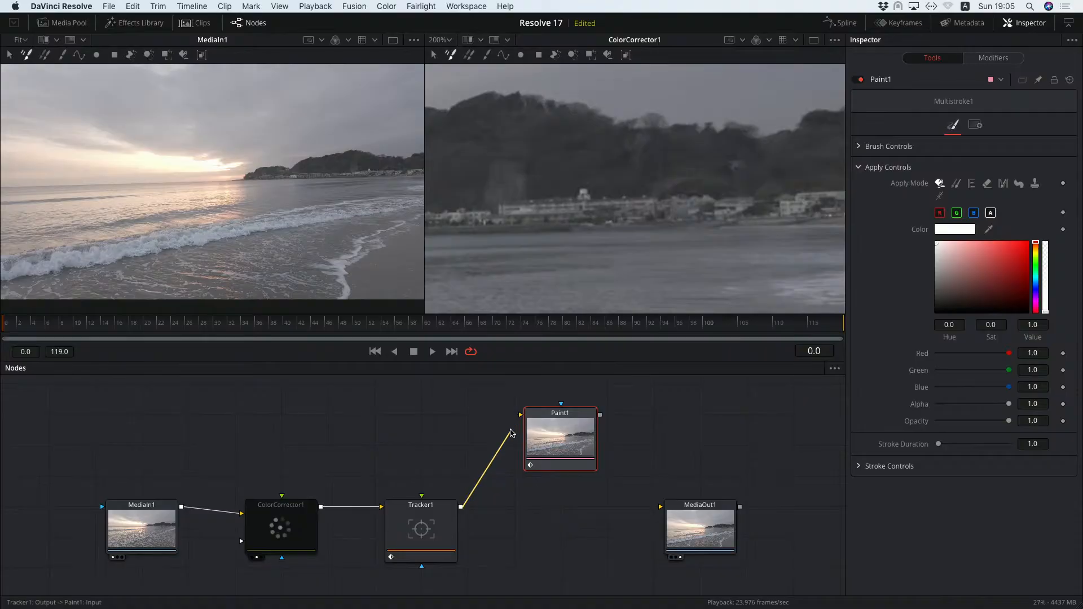
drag(503, 427, 496, 445)
drag(562, 420, 375, 420)
drag(459, 510, 660, 506)
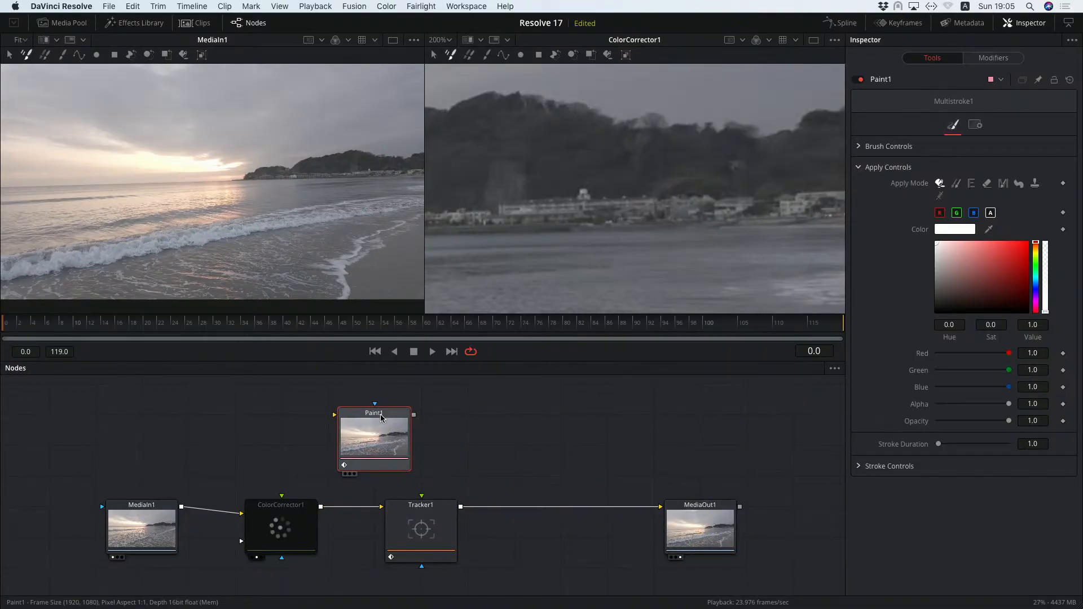
drag(382, 417, 428, 417)
drag(321, 507, 393, 416)
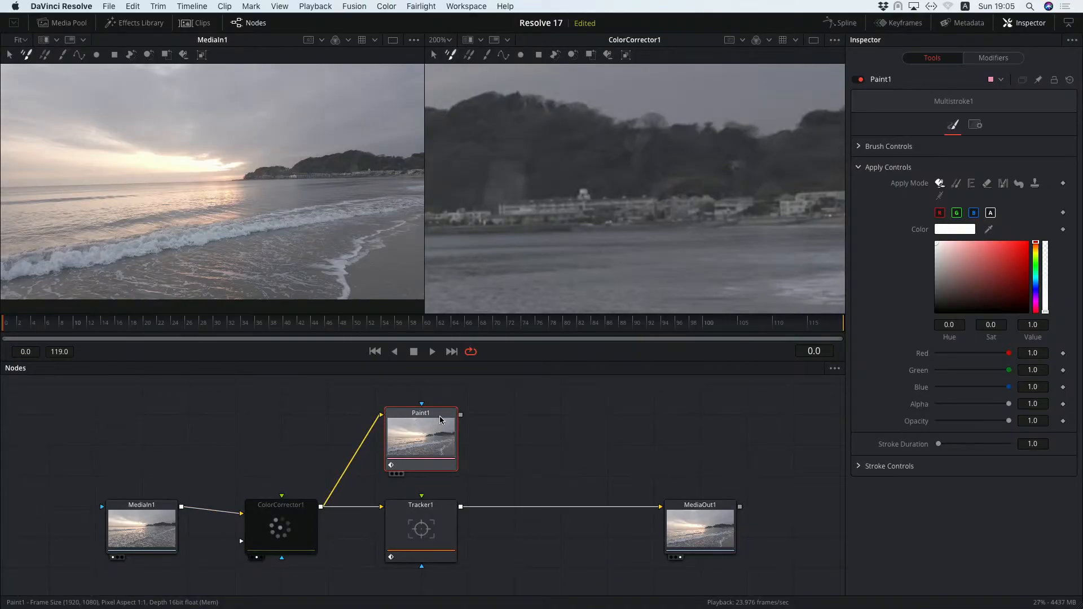
View Paint1, use a smaller red brush, and paint an arrow and the word "Here" pointing at the building
key(2)
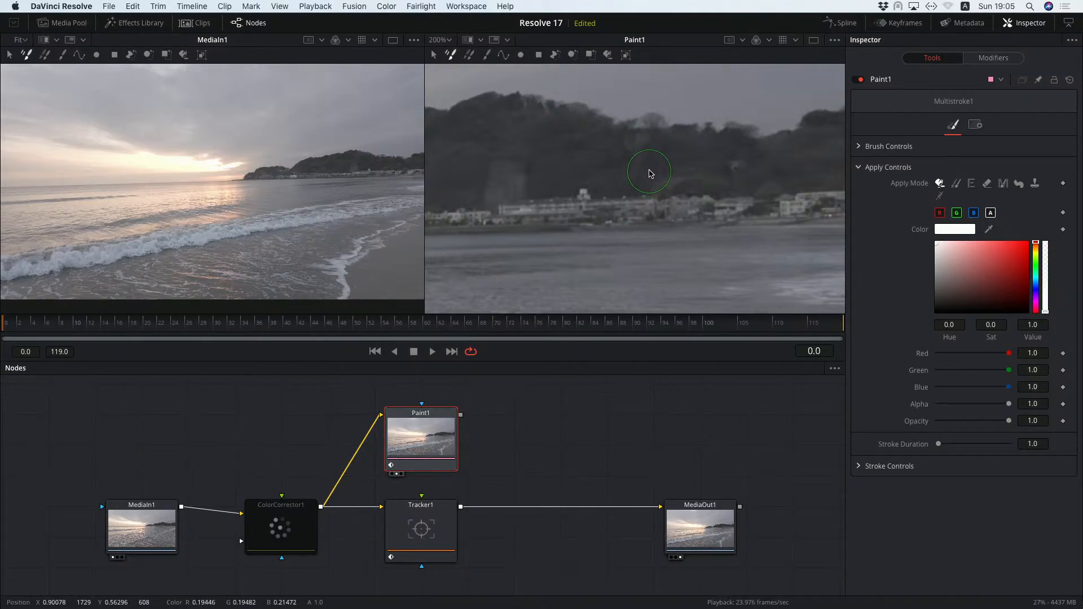
drag(650, 171, 633, 170)
drag(1011, 261, 1029, 242)
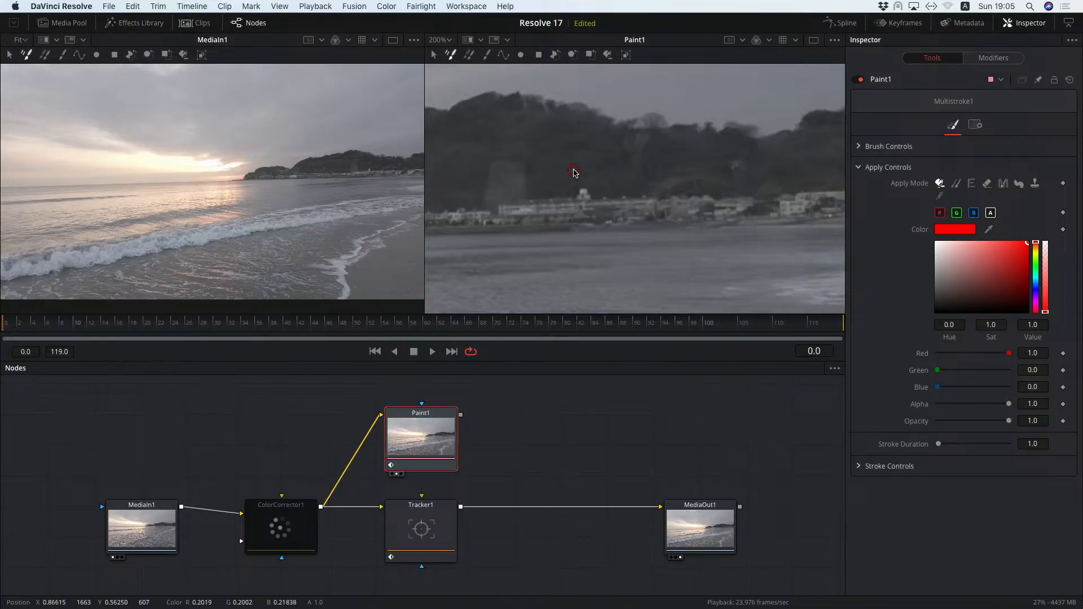
mouse_move(577, 176)
mouse_down()
mouse_move(614, 137)
mouse_move(636, 156)
mouse_up()
mouse_move(650, 116)
mouse_down()
mouse_move(652, 149)
mouse_move(700, 133)
mouse_move(720, 145)
mouse_up()
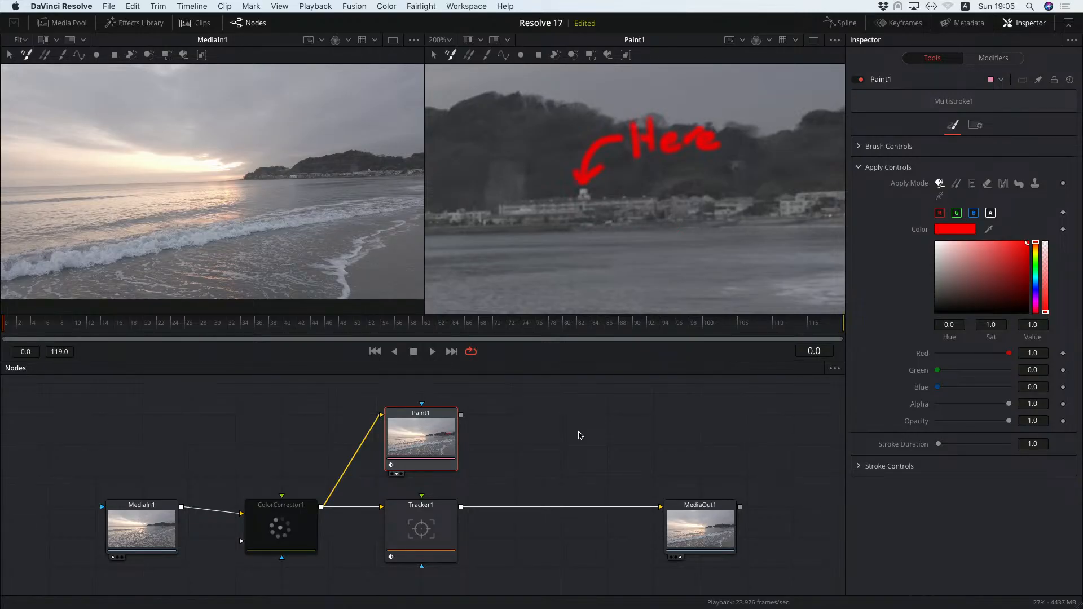
Add a Time Speed node after Paint1 via the tool search for "time"
key(shift+space)
text(paint)
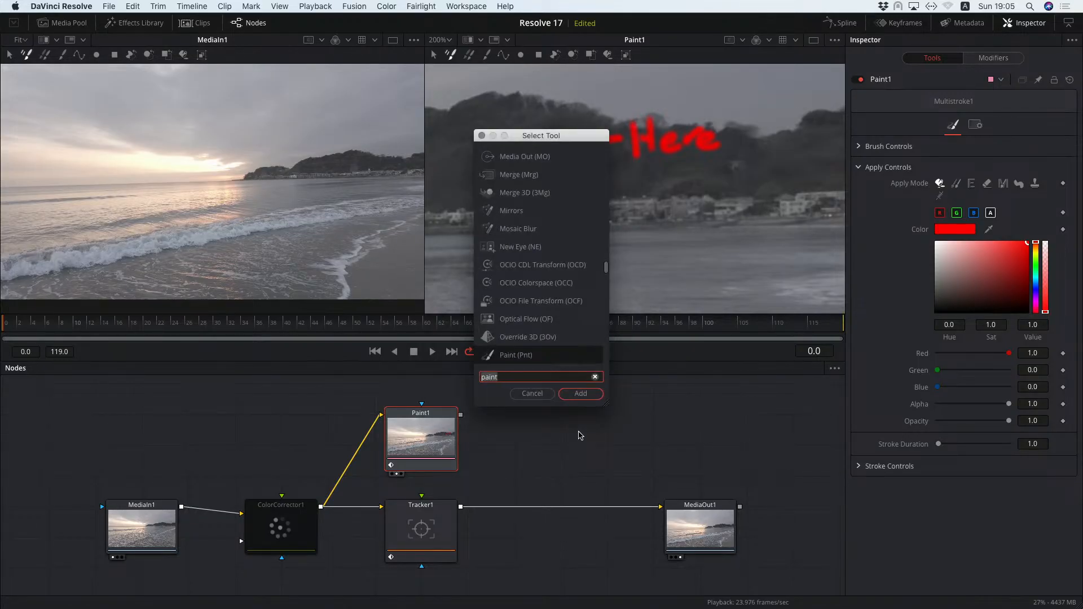
text(timne)
key(BackSpace)
key(BackSpace)
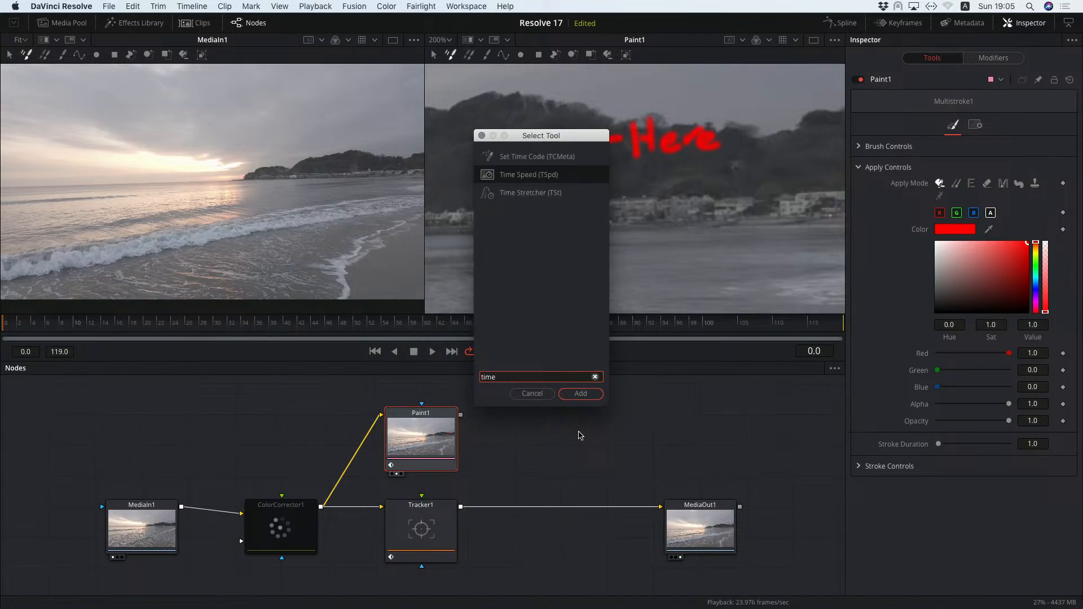
key(Return)
drag(519, 417, 550, 418)
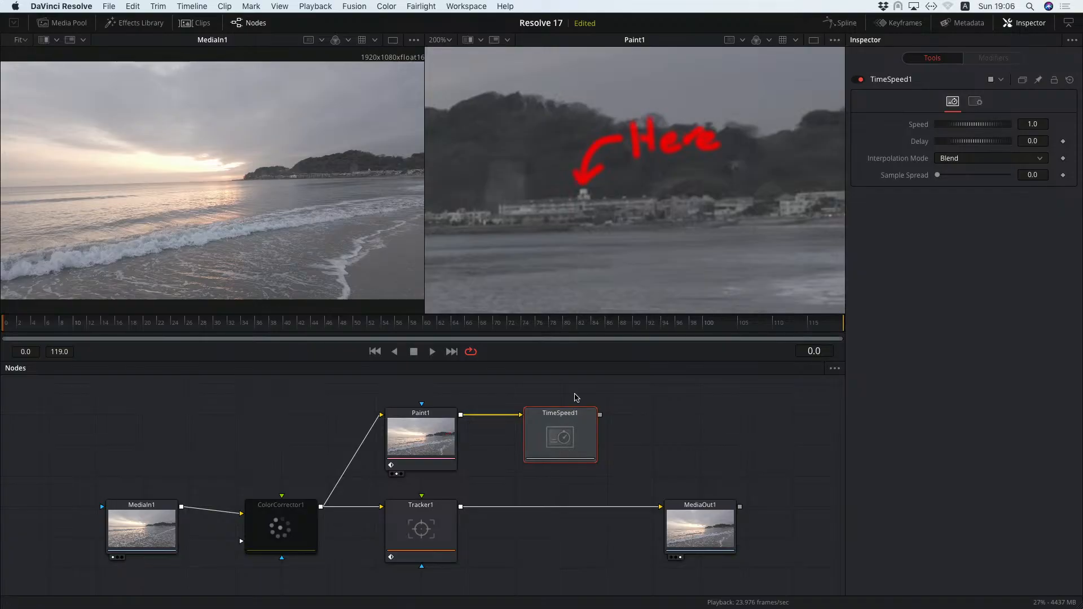
Set the Time Speed node's Speed to 0
click(1039, 125)
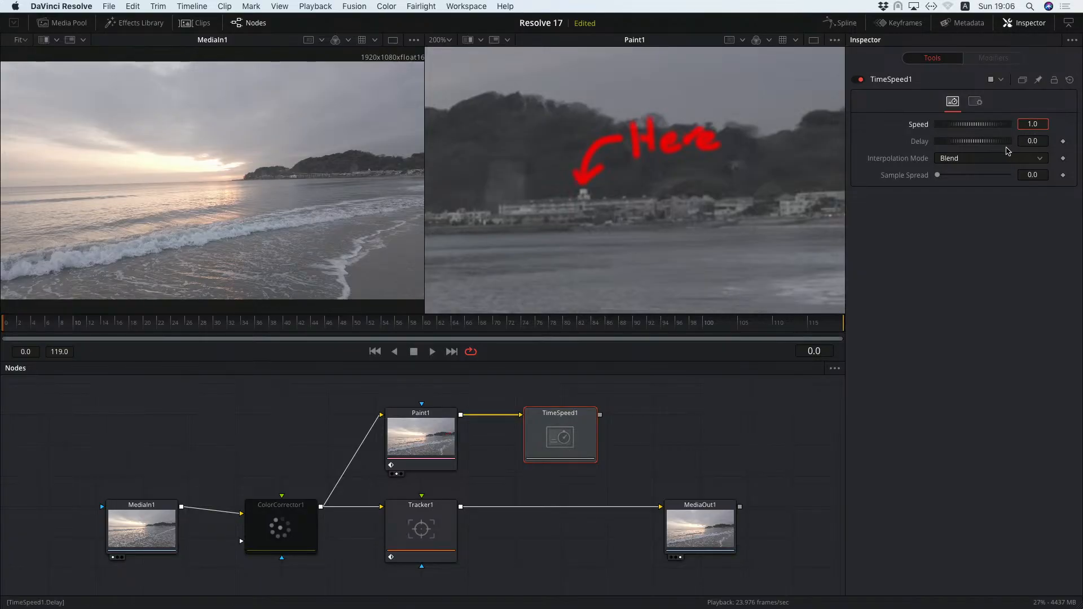
text(0)
key(Tab)
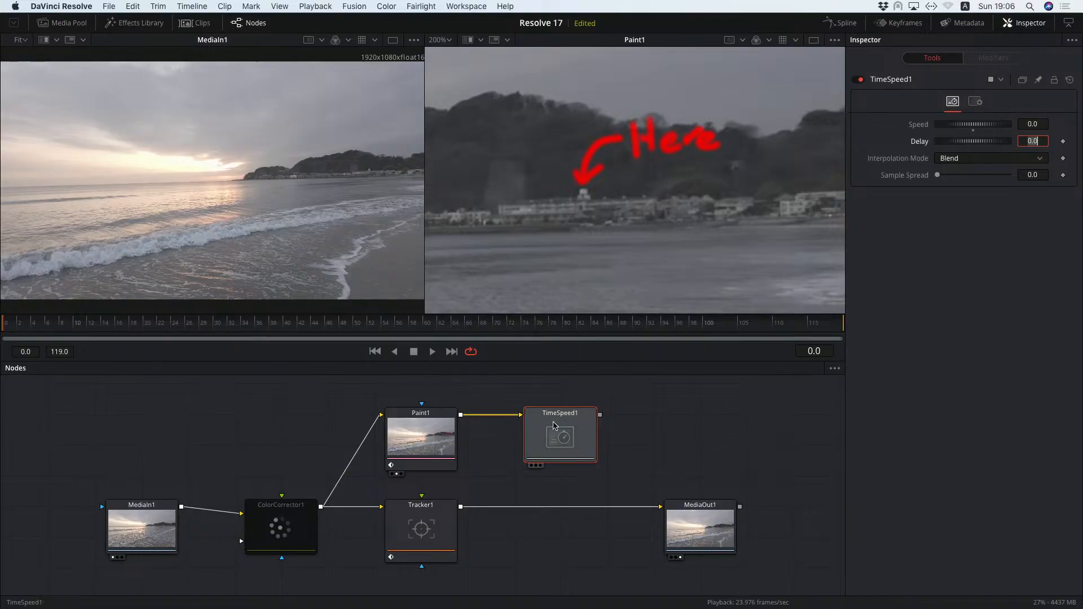
View TimeSpeed1 in the viewer, play it back, stop and return to the first frame
click(572, 417)
key(2)
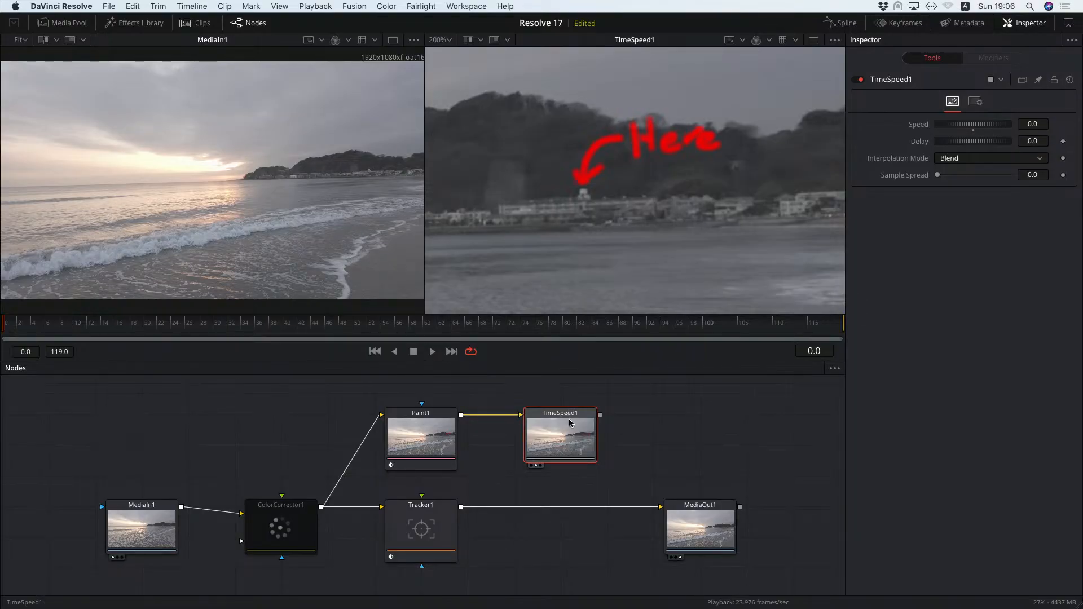
click(432, 352)
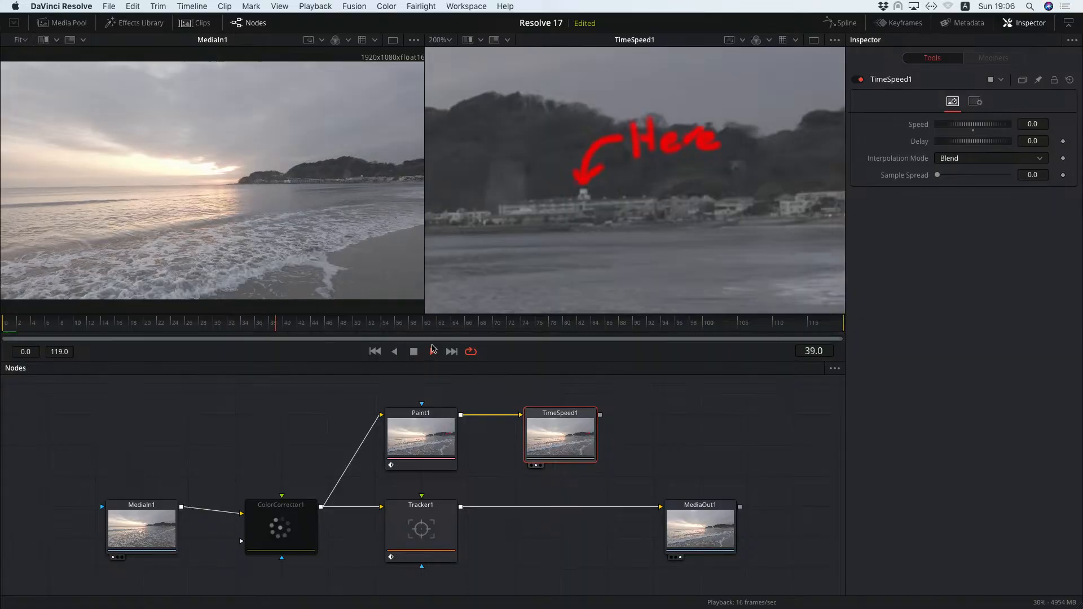
click(413, 351)
click(375, 352)
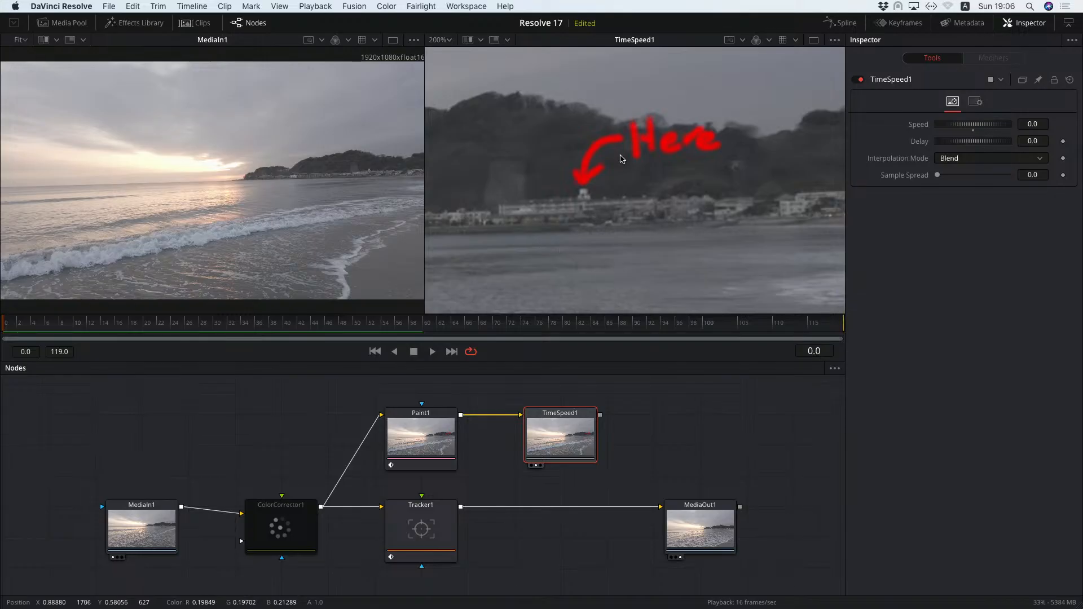
Add a Background node via the tool search for "bac"
click(277, 416)
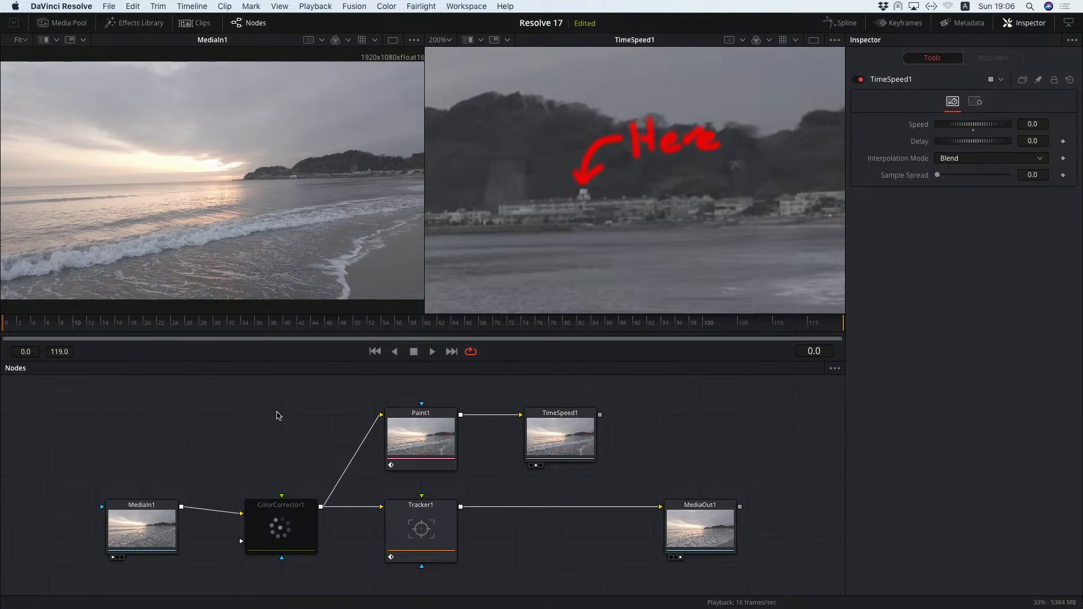
key(shift+space)
text(timeback)
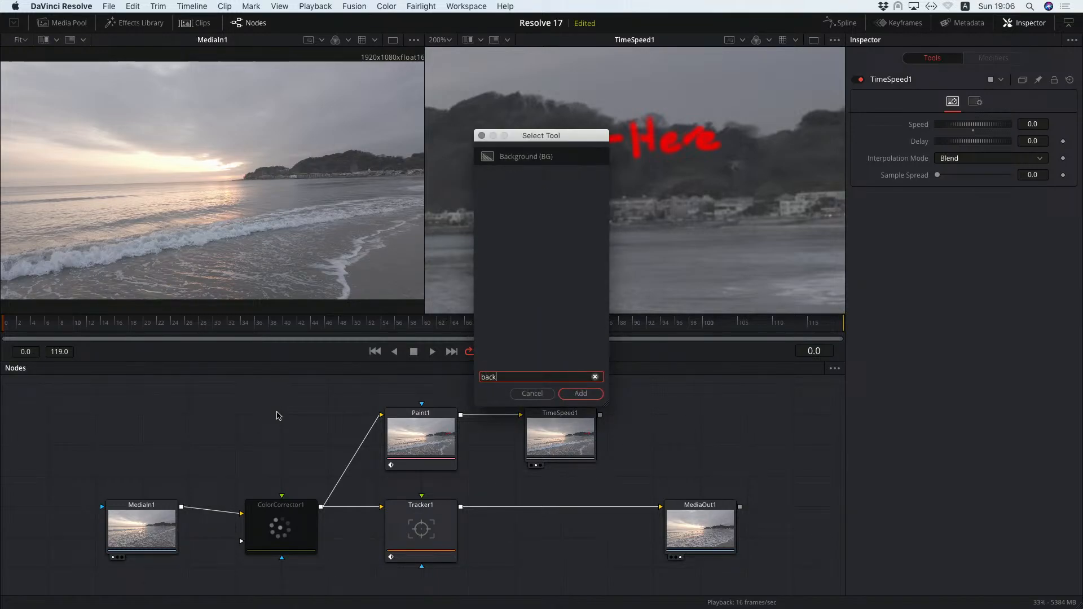
key(Return)
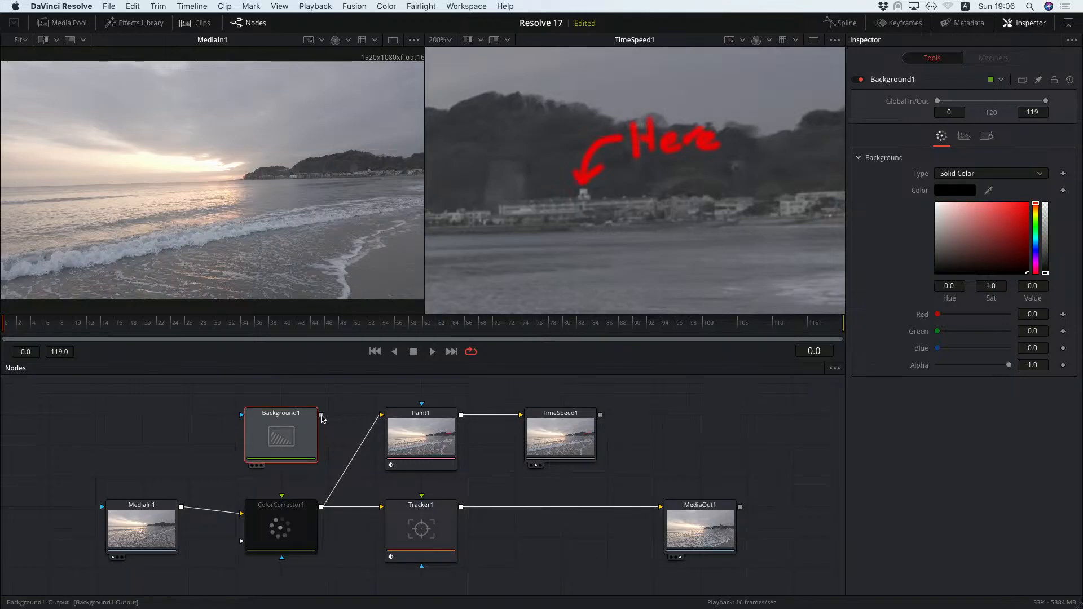
Connect Background1 into Paint1's input and set the background's Alpha to 0, then select Paint1
mouse_move(321, 415)
mouse_down()
mouse_move(382, 416)
mouse_move(397, 429)
mouse_up()
click(408, 481)
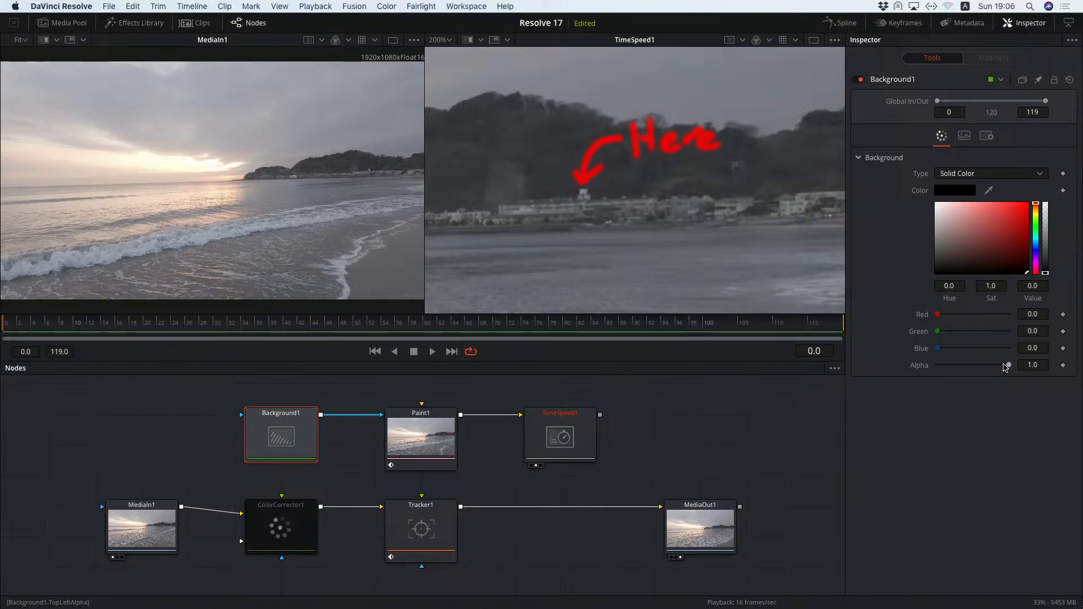
drag(1009, 365, 919, 369)
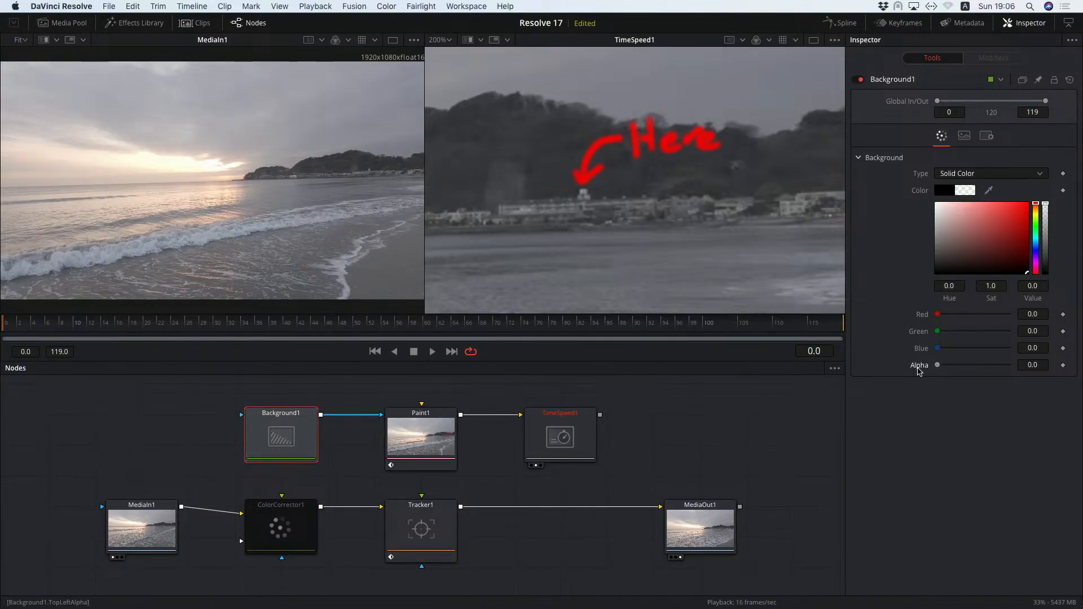
click(442, 415)
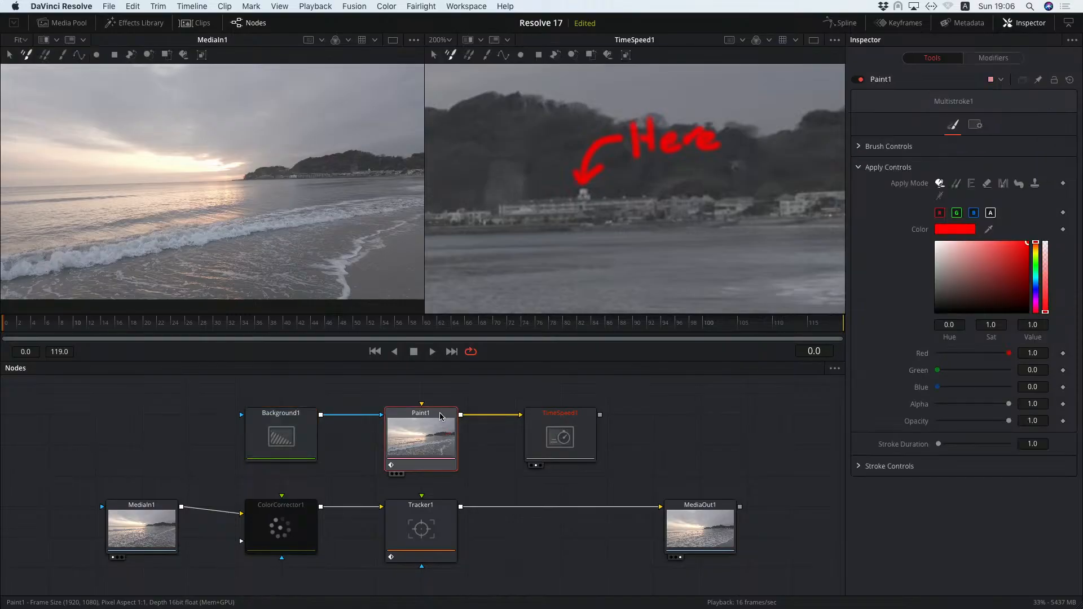
Show Paint1 in the second viewer and Background1 in the first viewer, then reselect Paint1
key(2)
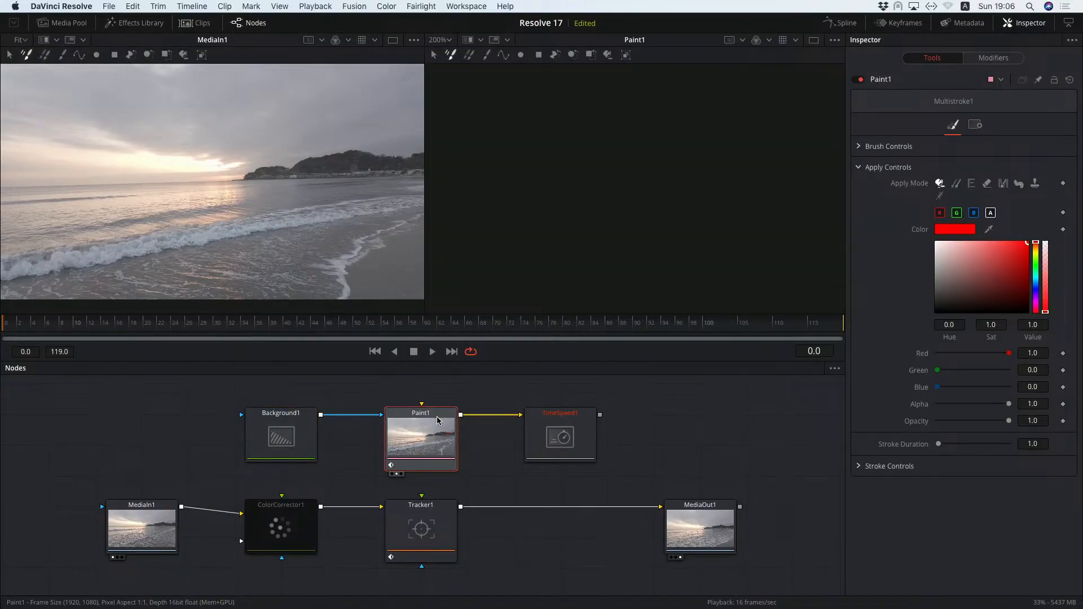
click(294, 422)
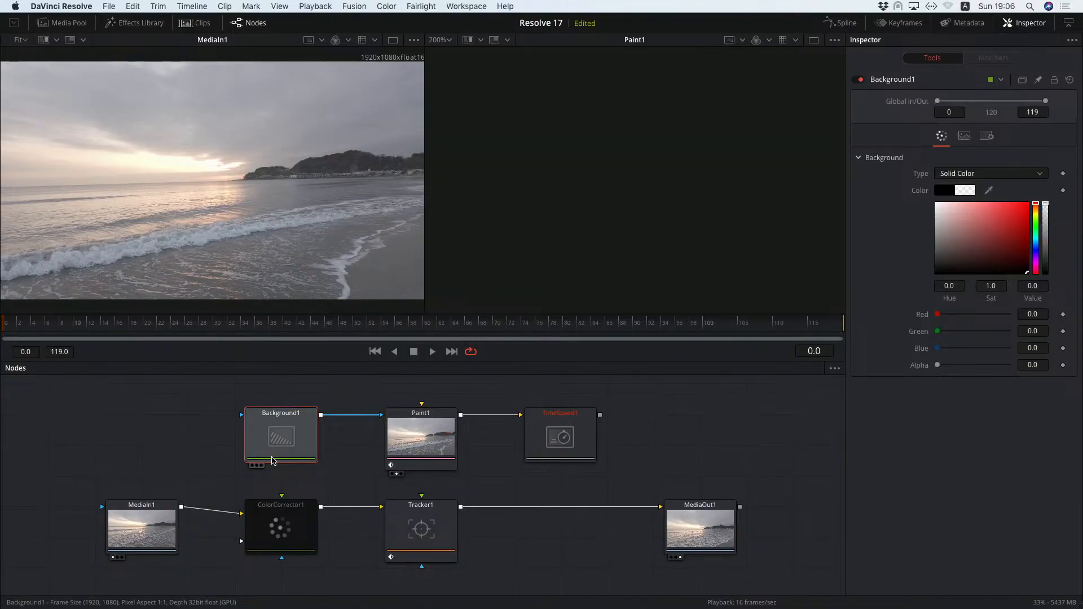
key(1)
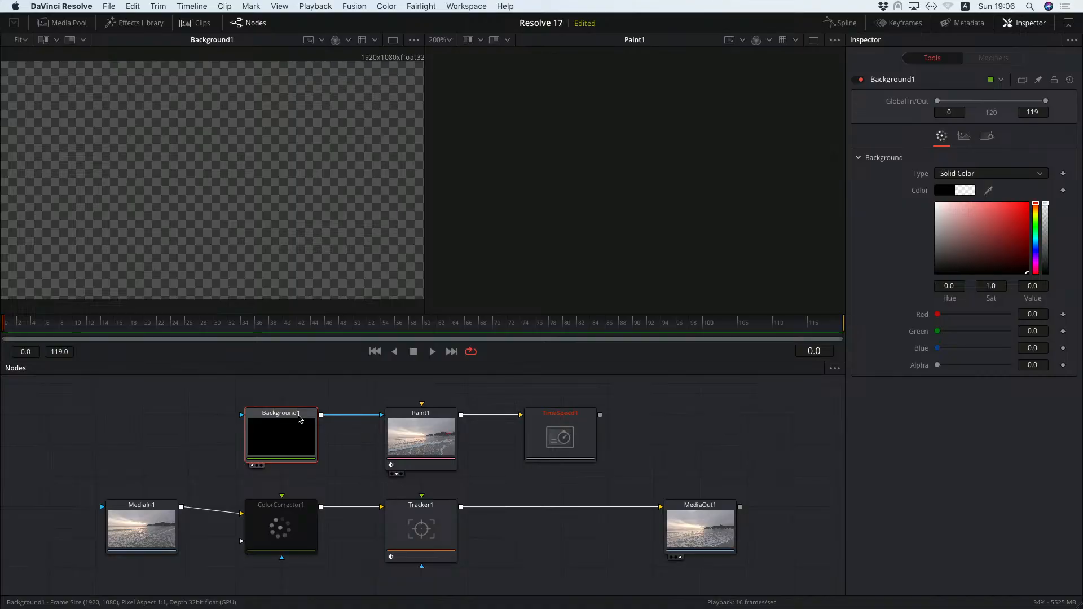
mouse_move(380, 415)
mouse_down()
mouse_move(372, 435)
mouse_move(397, 420)
mouse_up()
click(418, 421)
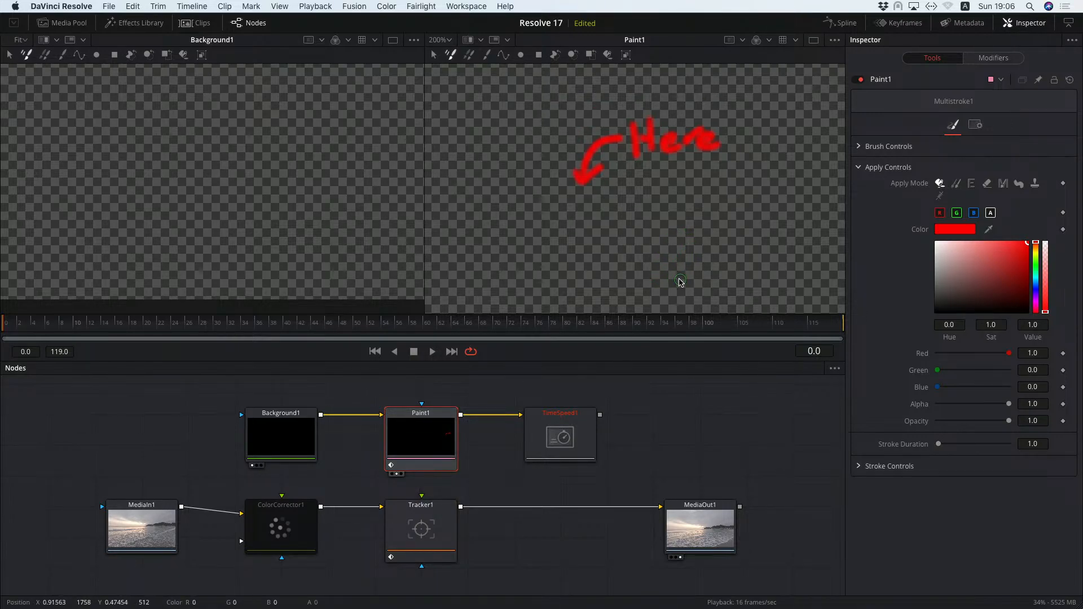
Move the Background, Paint and TimeSpeed nodes left and connect TimeSpeed1's output into Tracker1's foreground input
drag(212, 394, 648, 489)
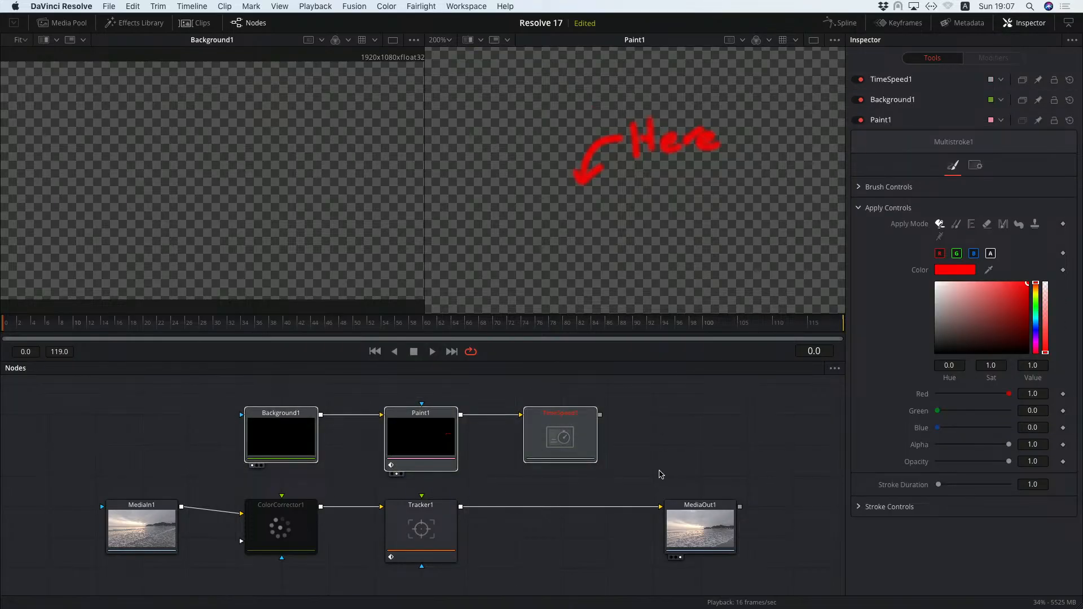
drag(574, 411, 434, 411)
click(452, 410)
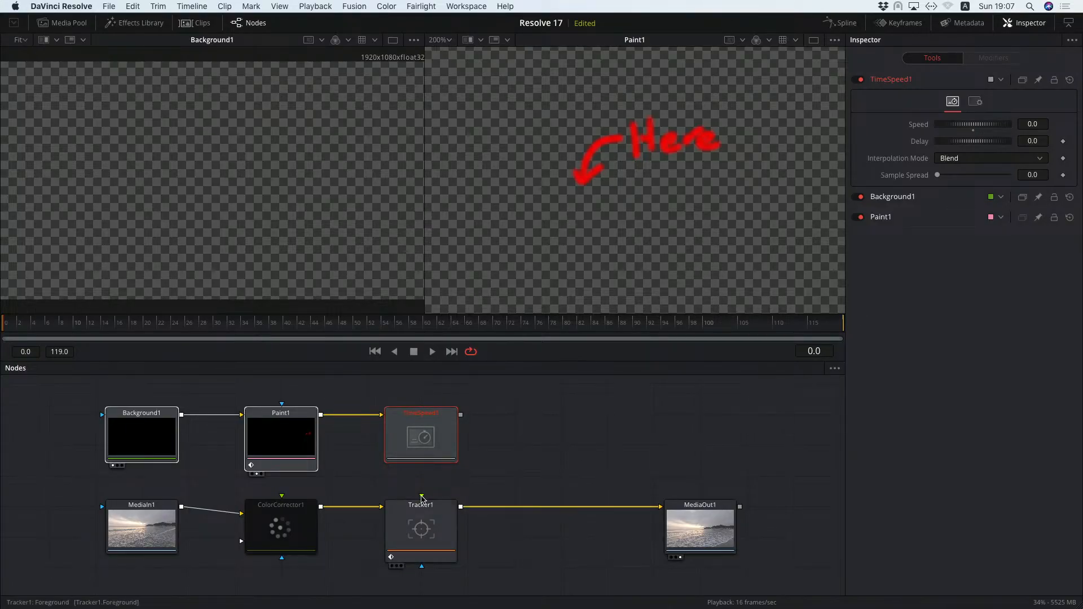
drag(422, 495, 421, 440)
click(540, 438)
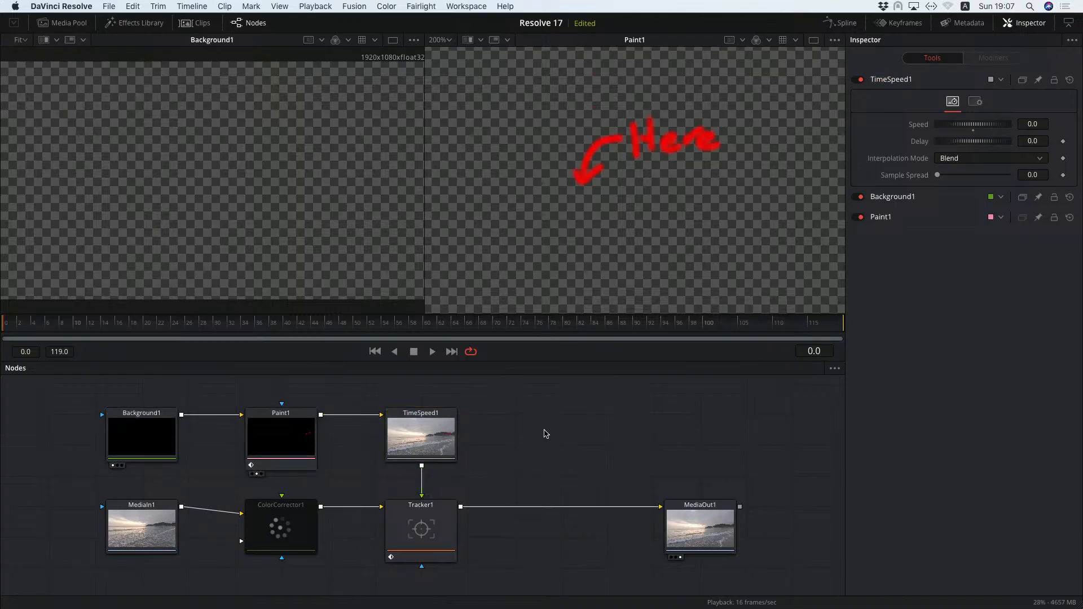
View Tracker1 in the second viewer and set its Operation to Match Move
click(442, 520)
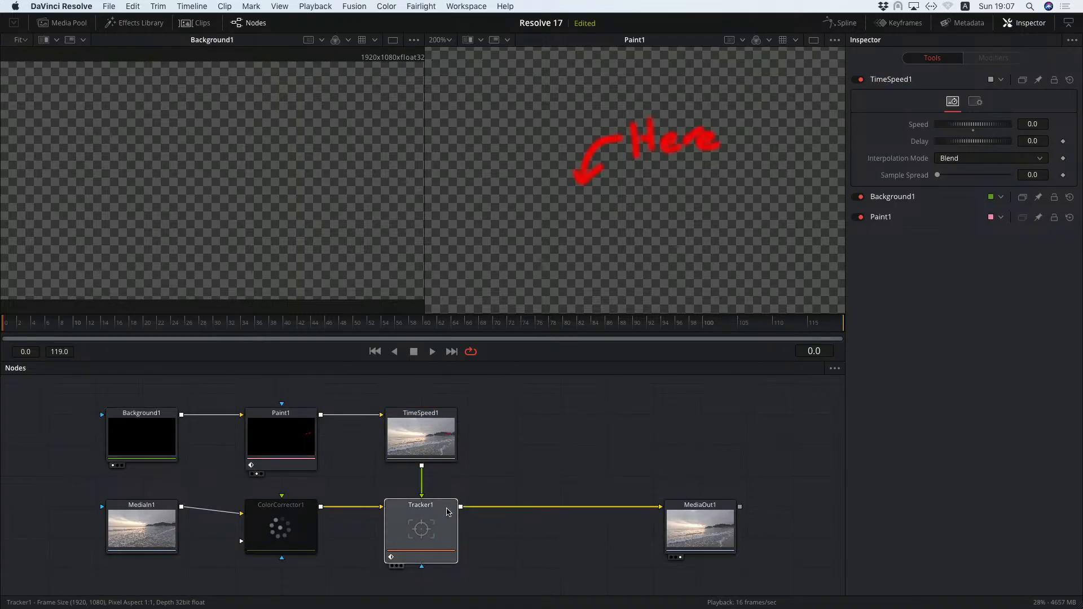
key(2)
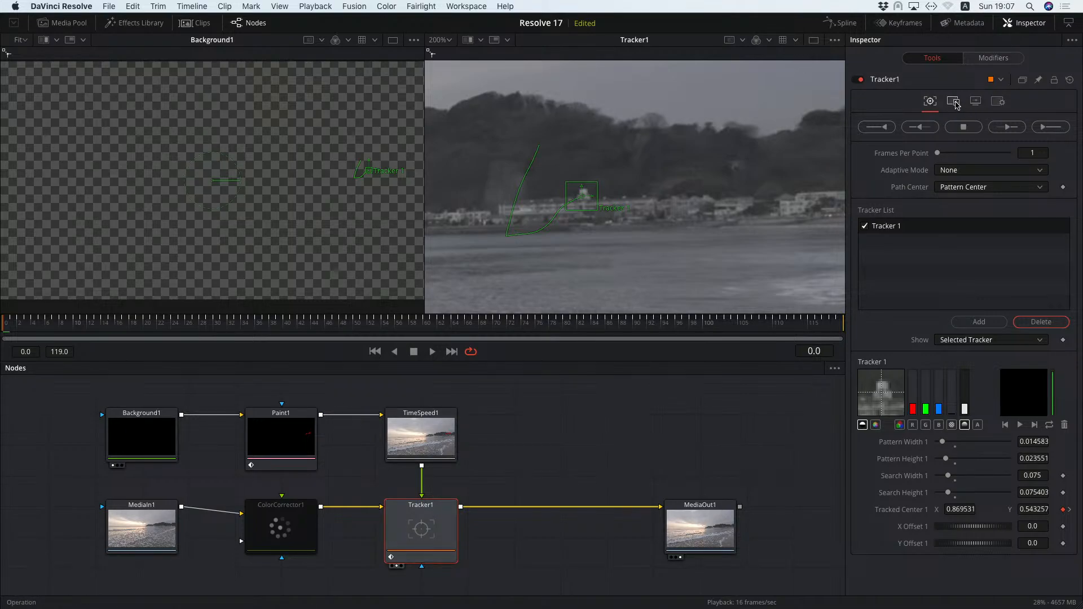
click(954, 103)
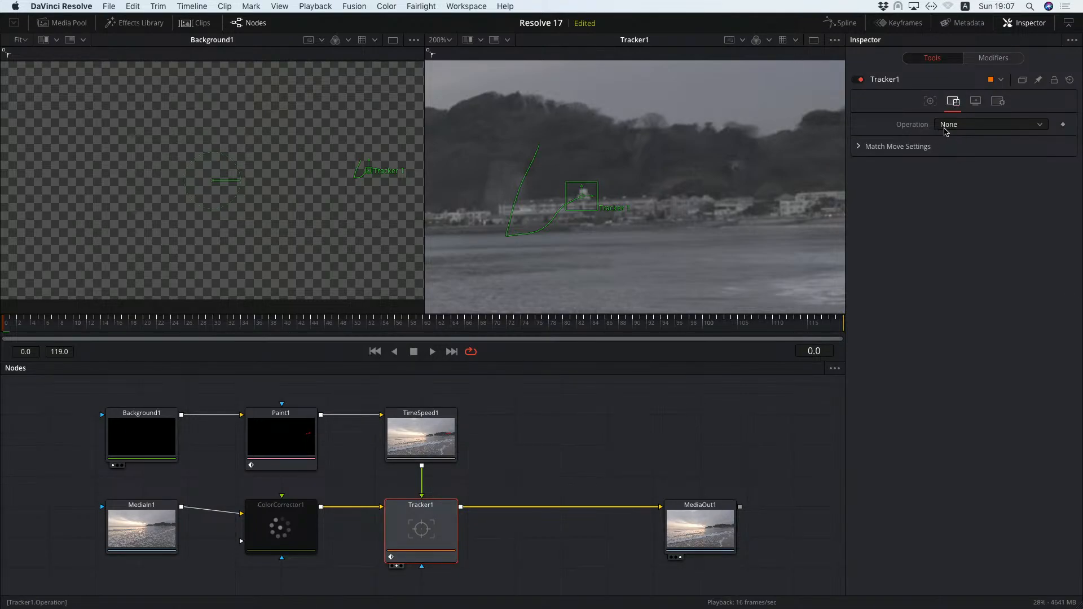
click(980, 129)
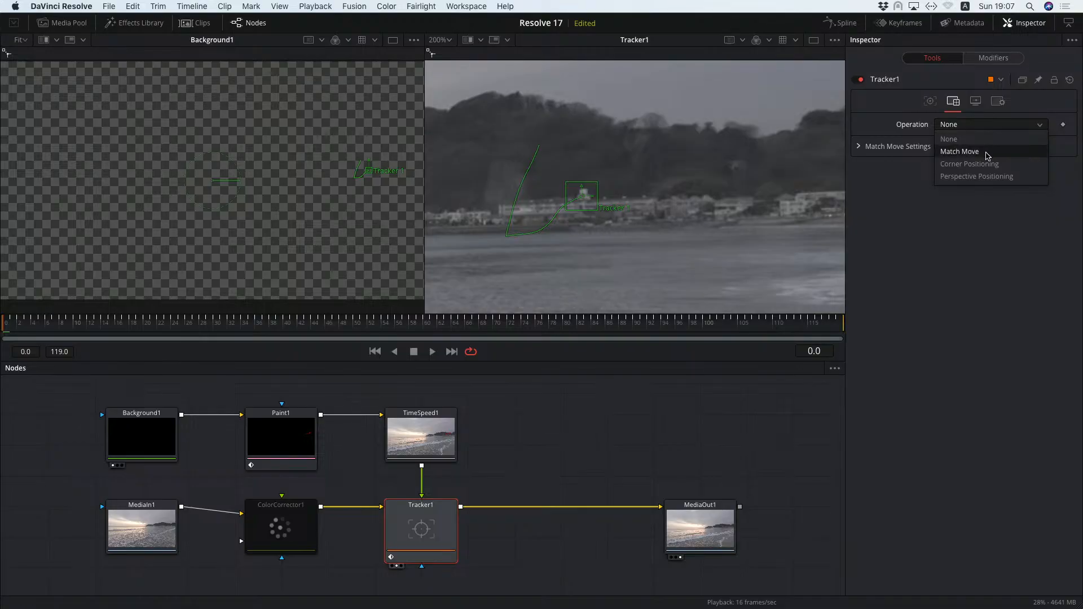
click(985, 154)
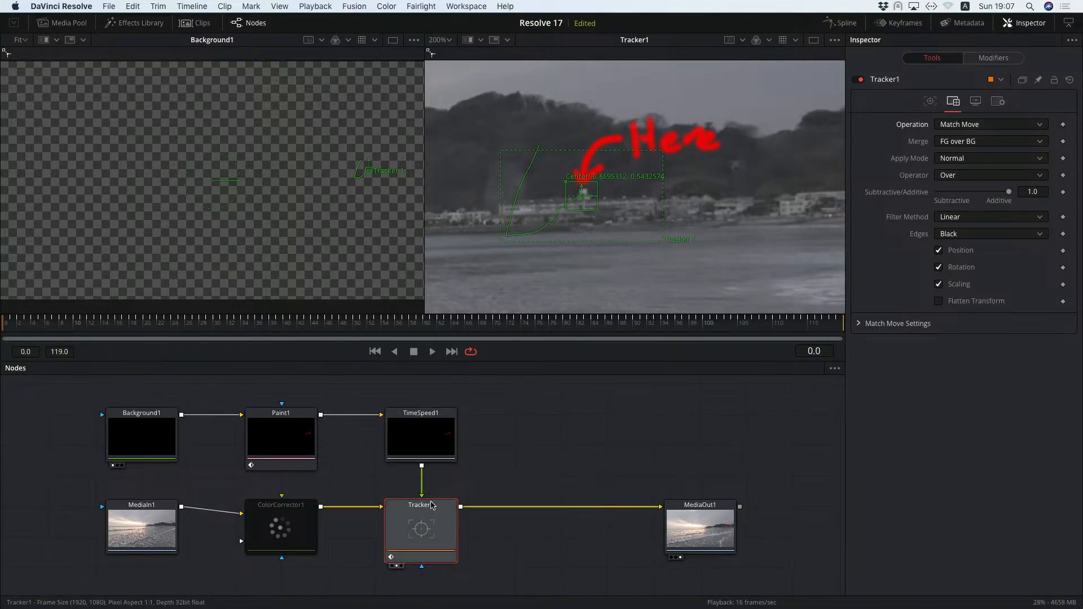
Preview the MediaOut1 result playing back, stop it, and re-enable ColorCorrector1
click(712, 514)
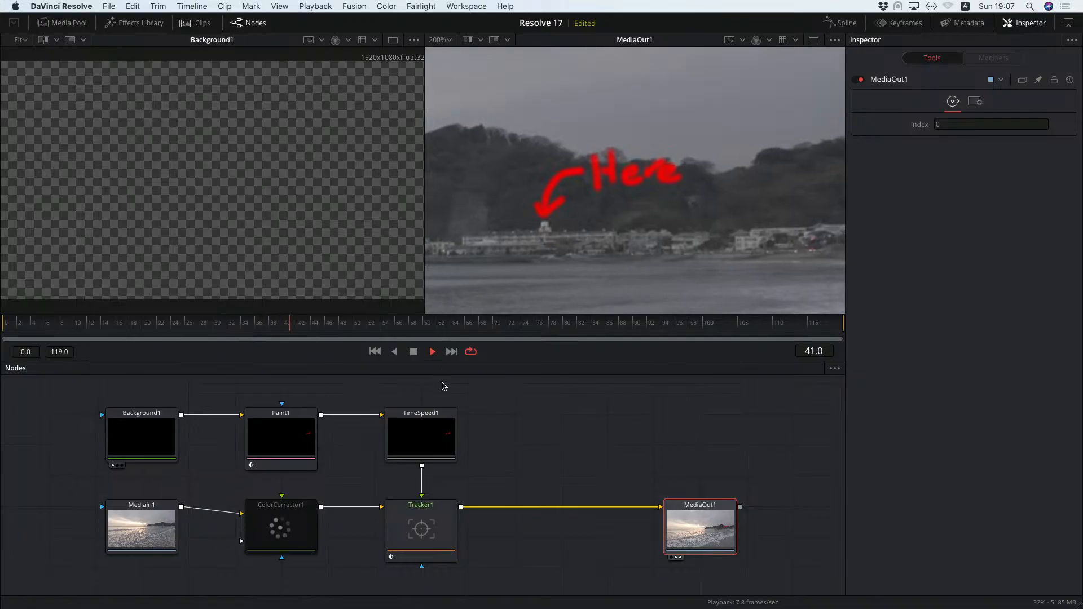
click(414, 352)
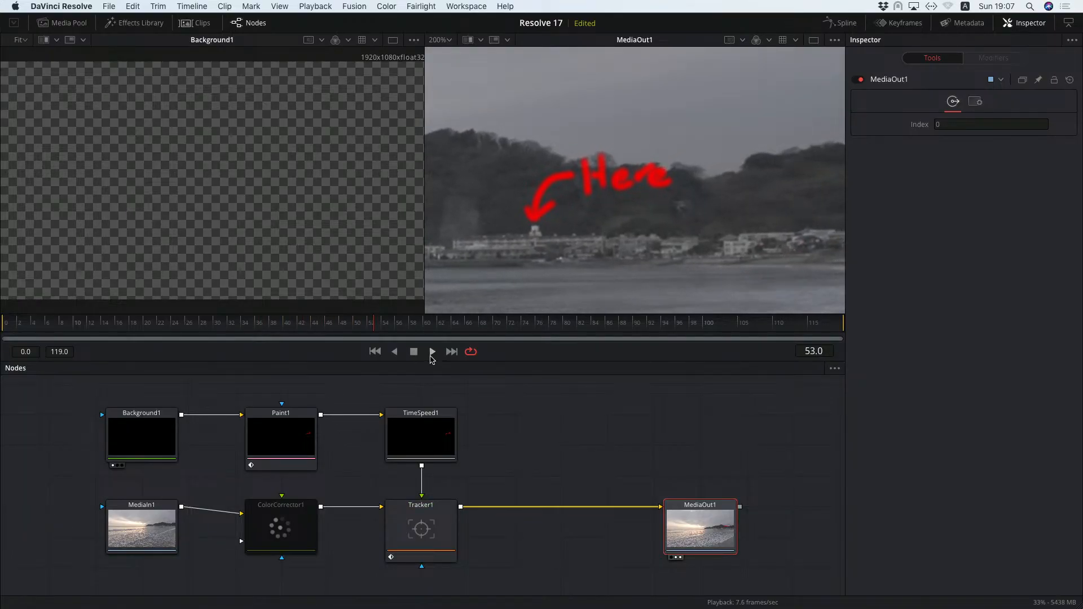
click(302, 511)
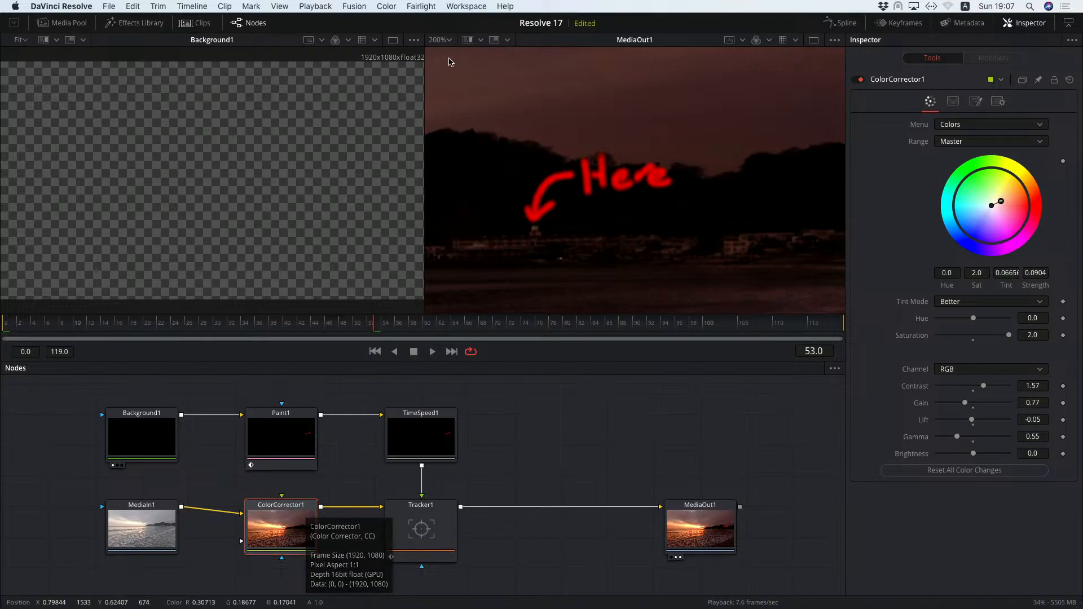
Fit both viewers' zoom and show MediaIn1 in the first viewer for comparison
click(445, 39)
click(447, 57)
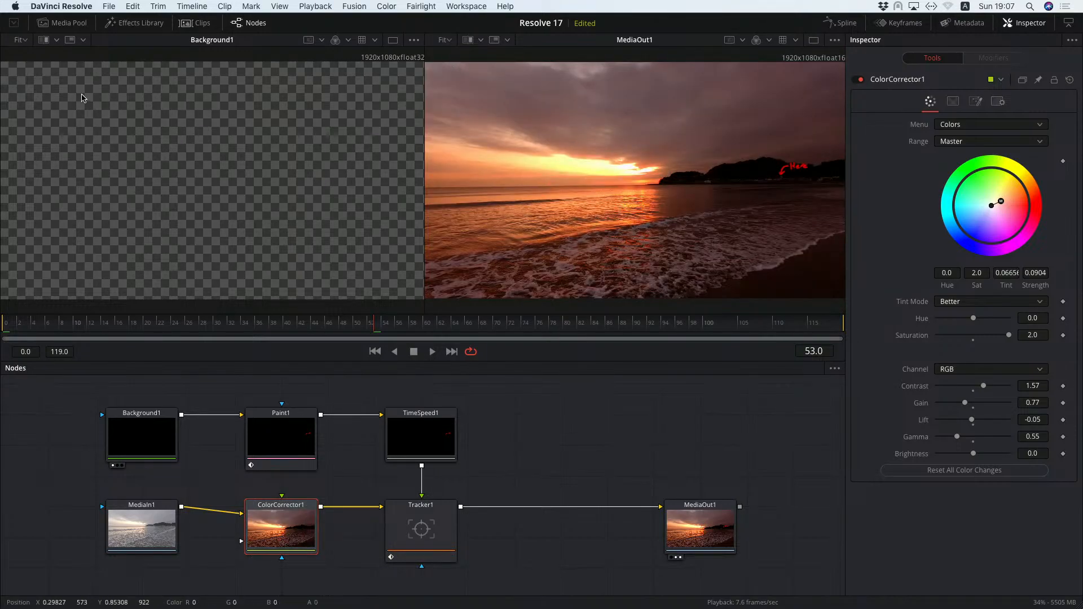
click(22, 40)
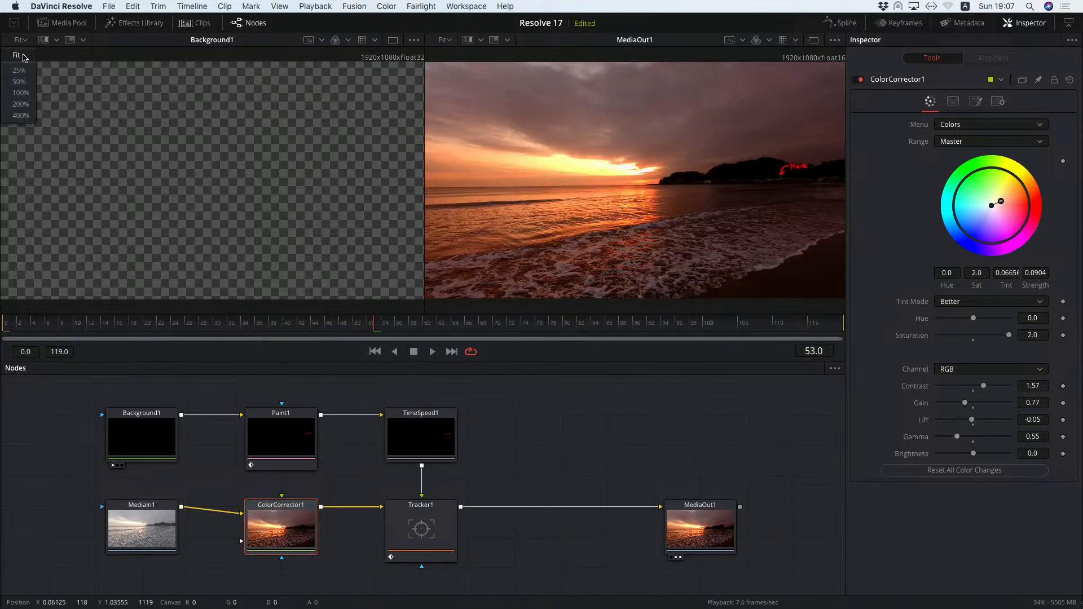
click(20, 75)
click(158, 513)
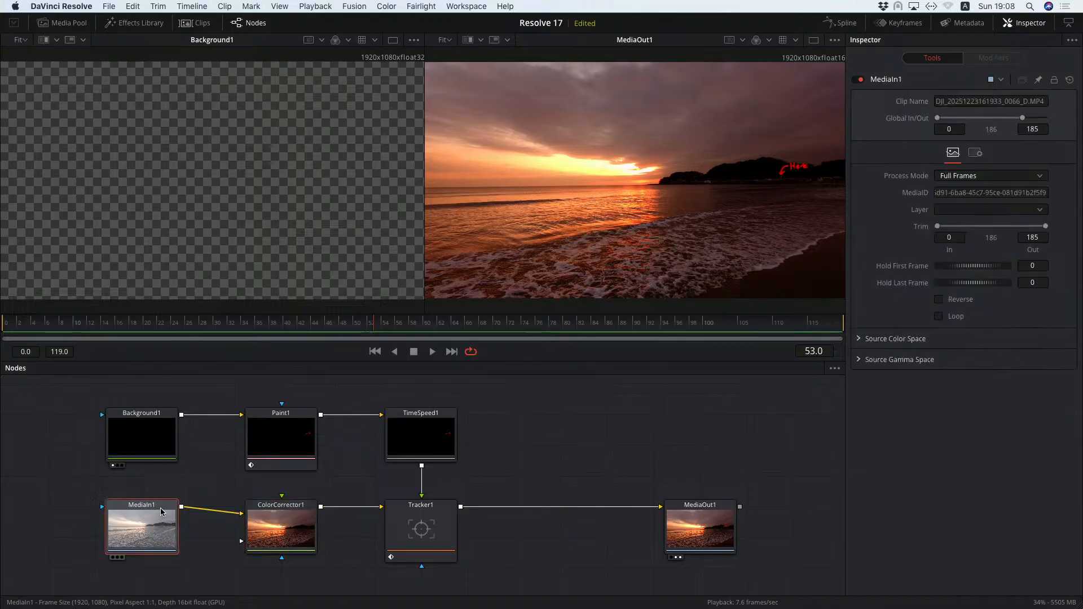
key(1)
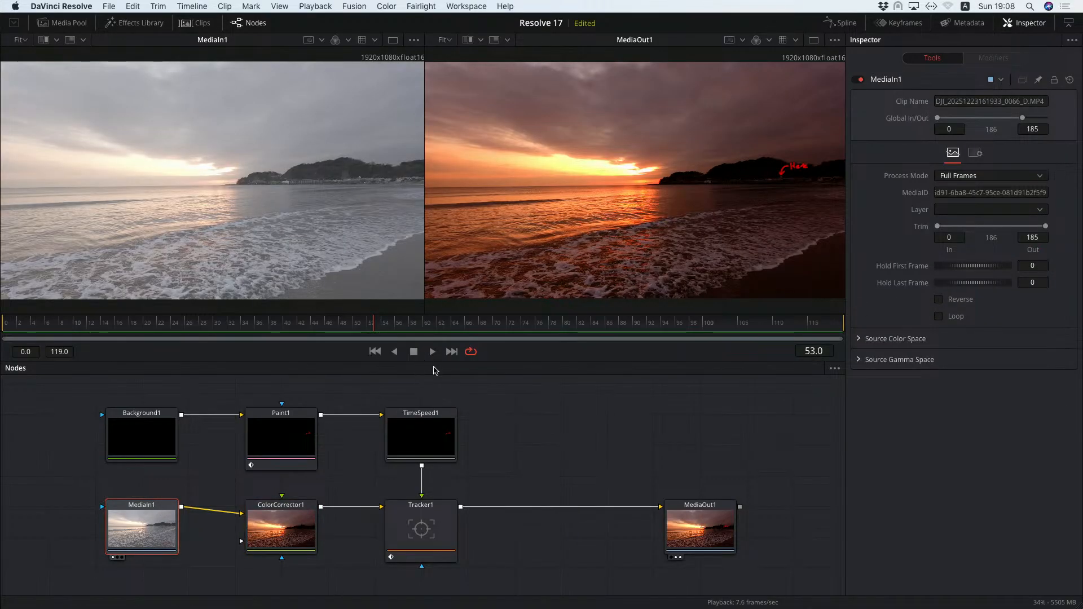